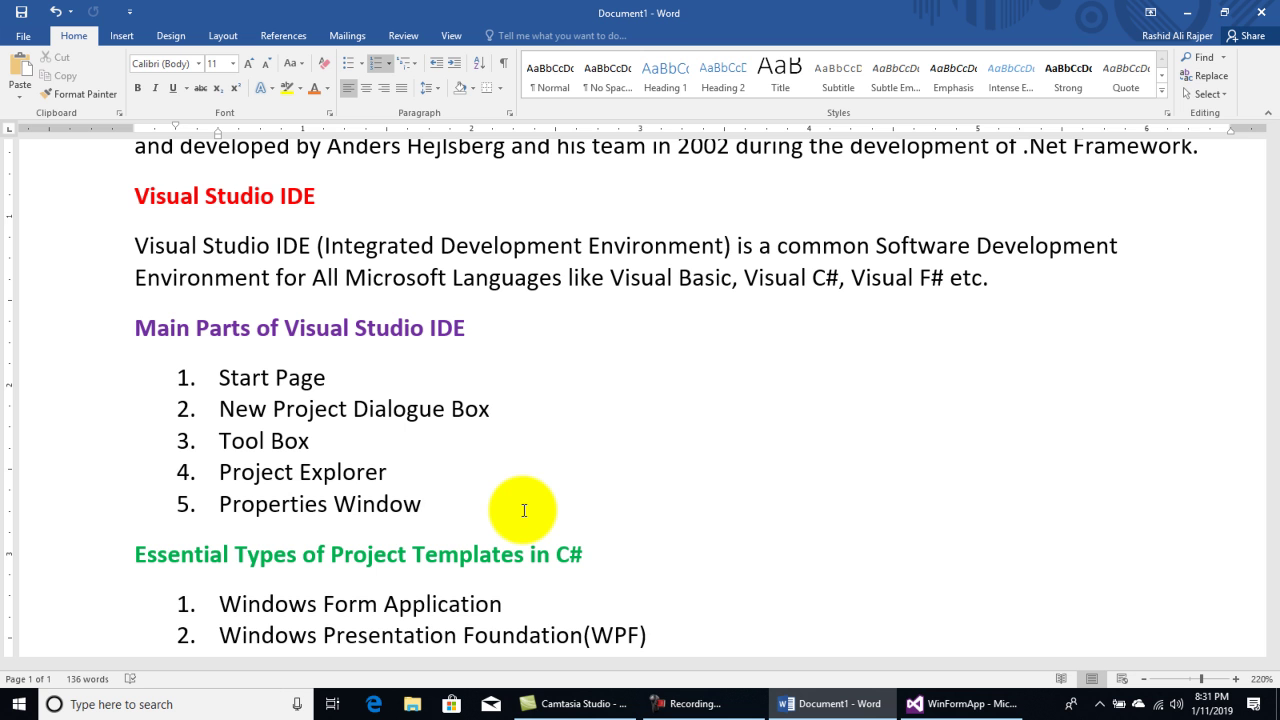
Highlight the Tool Box entry in the notes, then switch to Visual Studio and display the Toolbox beside Form1
triple_click(314, 441)
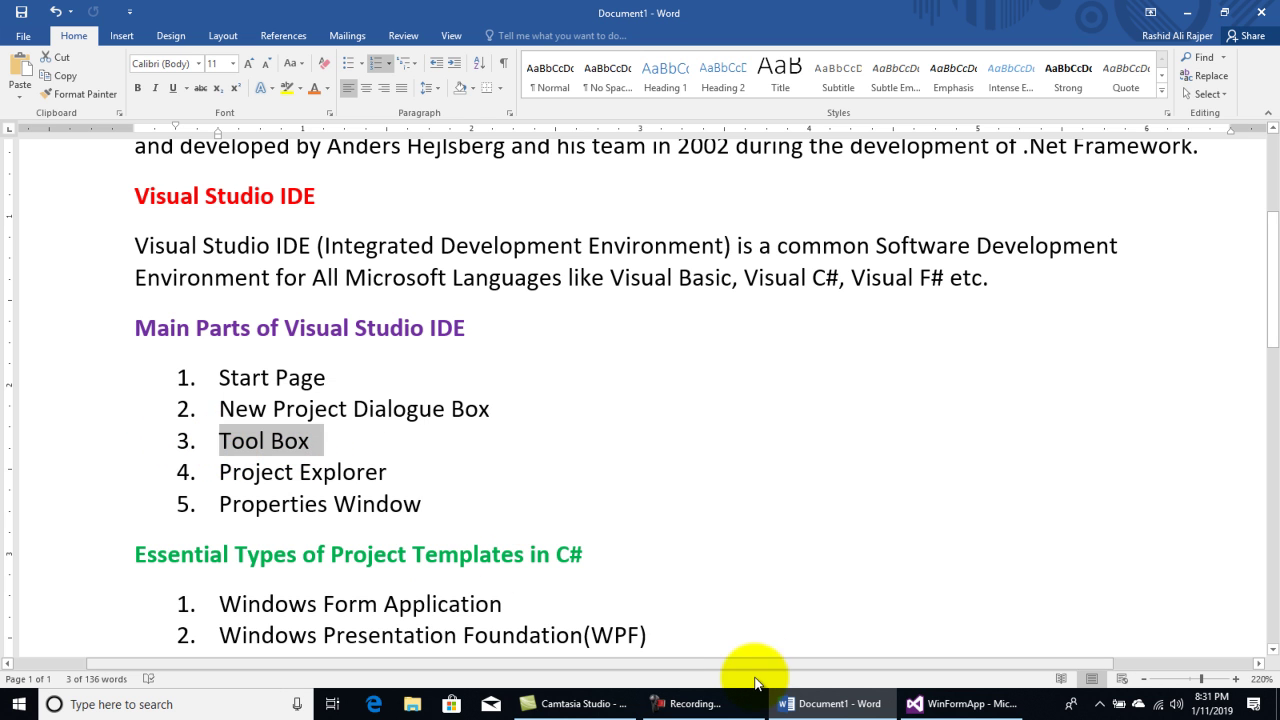
click(938, 700)
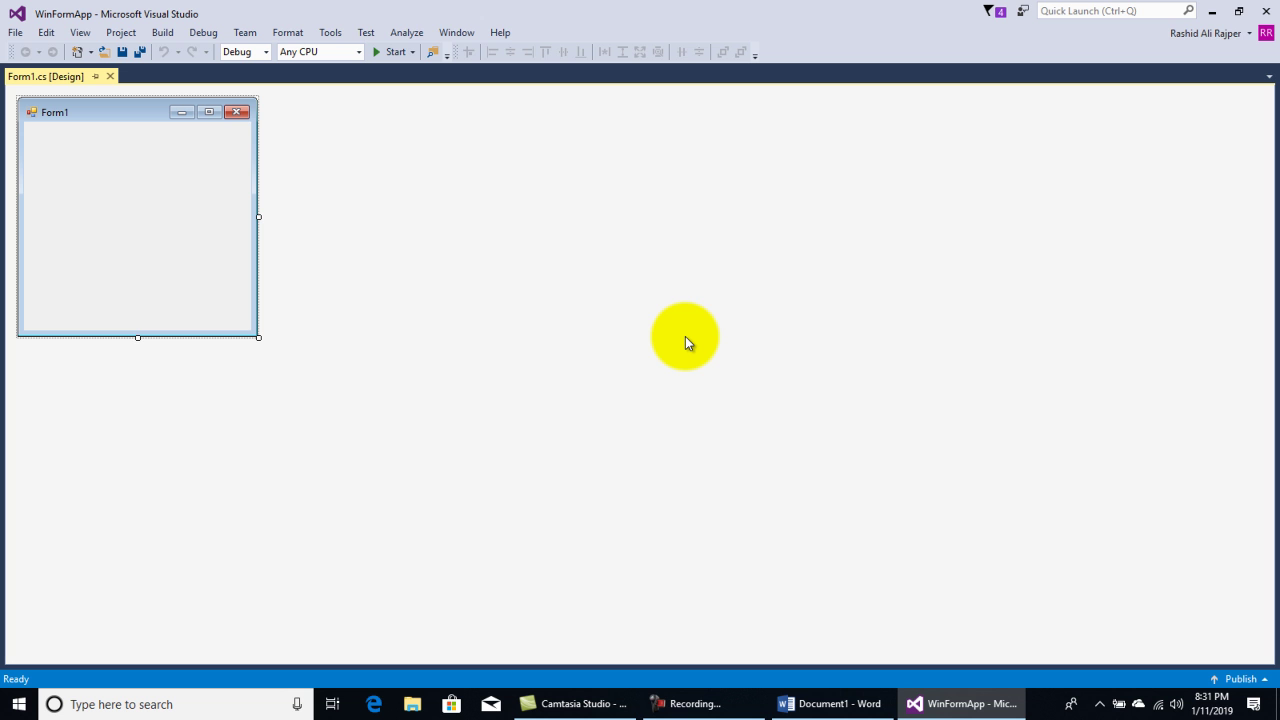
click(78, 35)
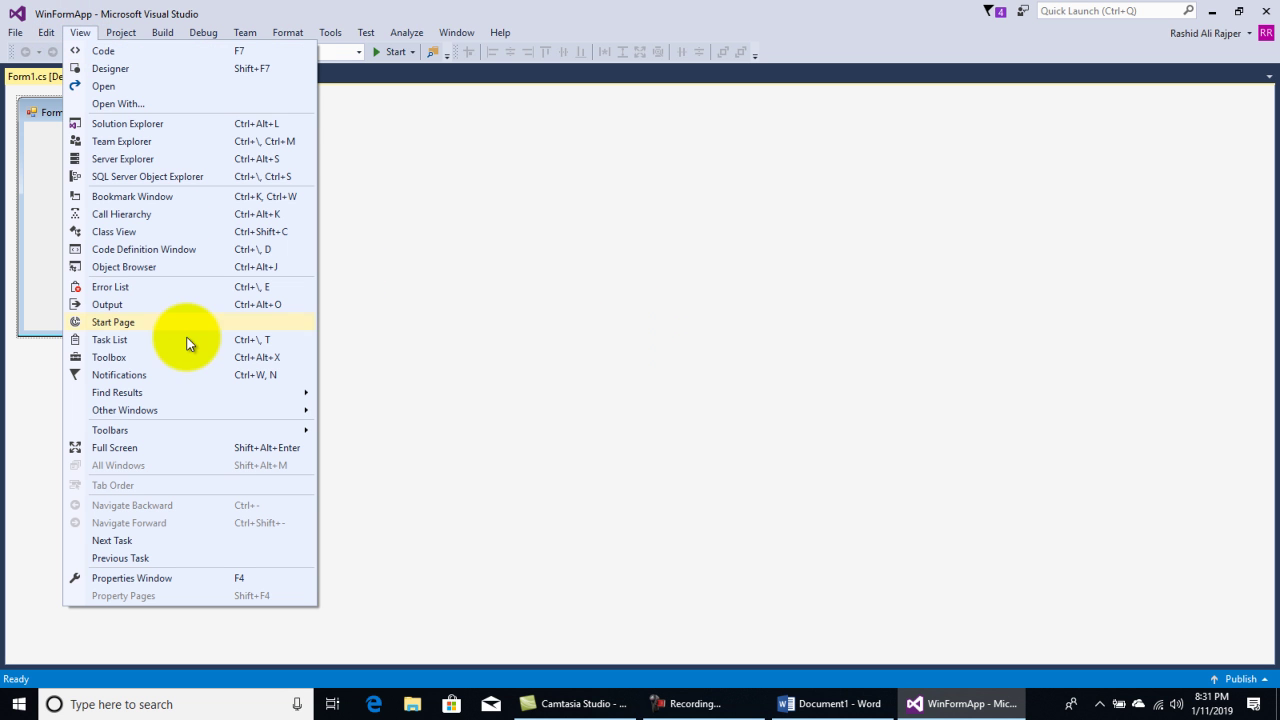
click(278, 359)
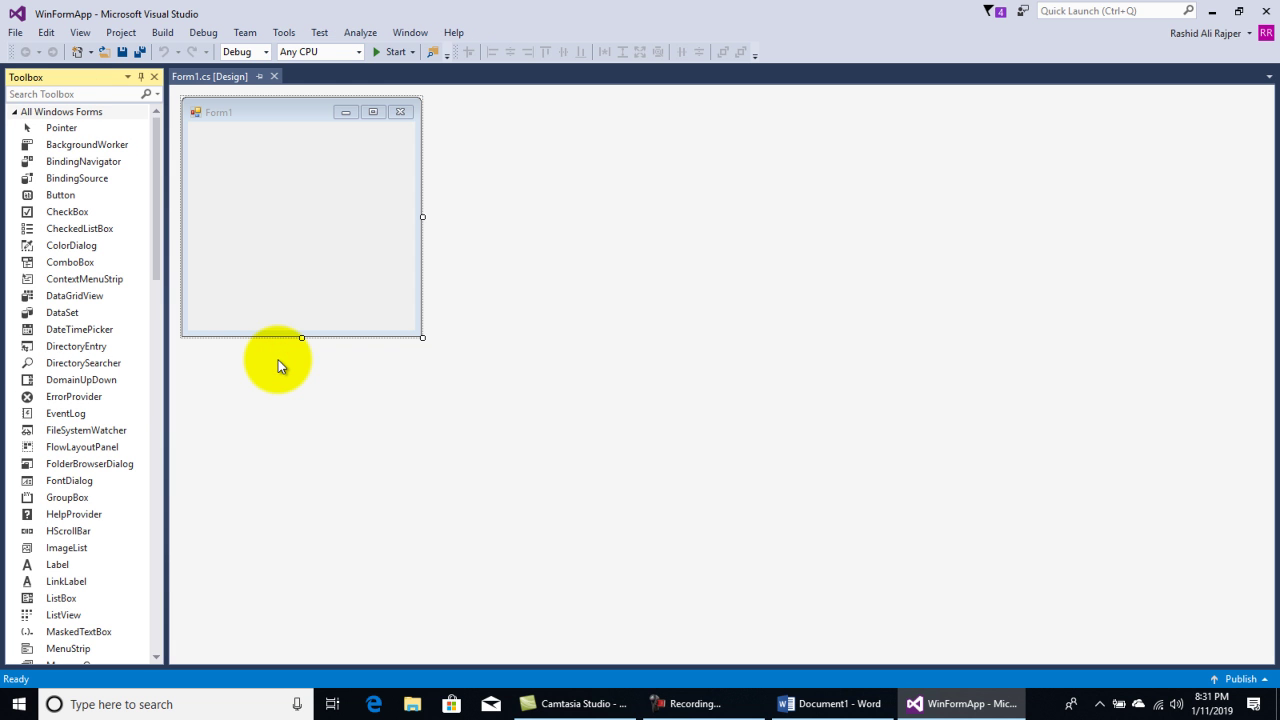
click(154, 77)
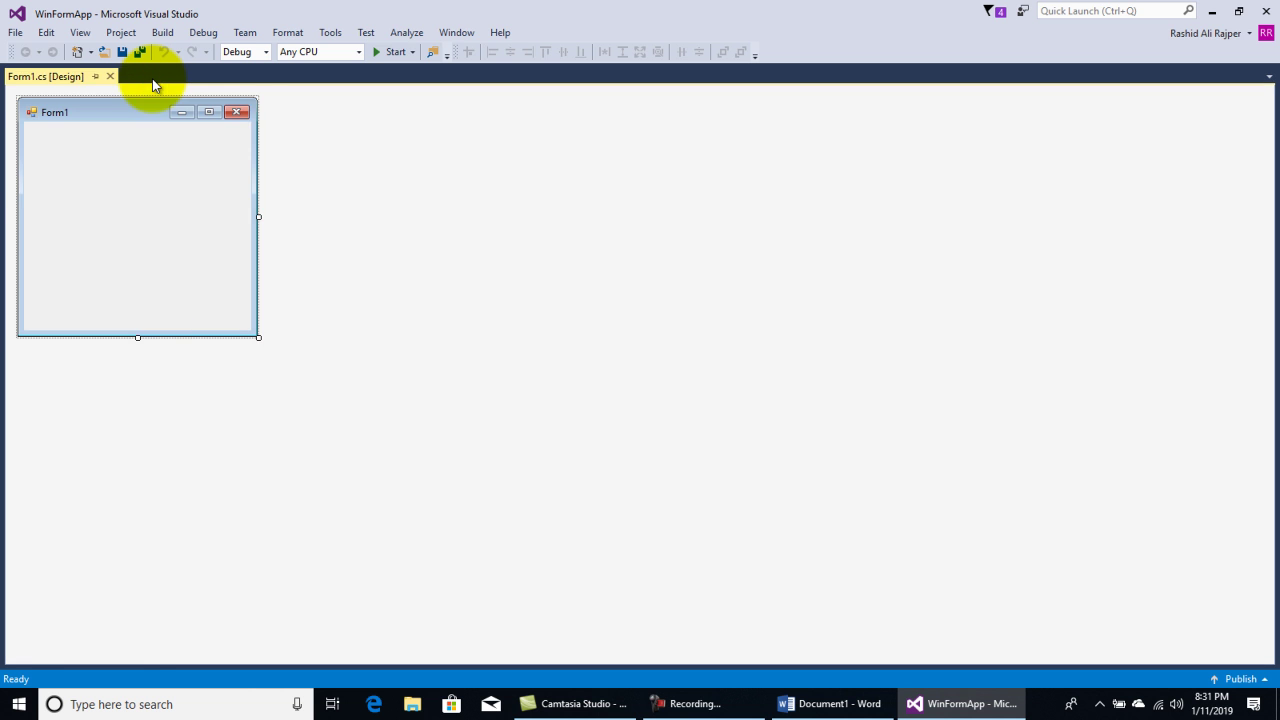
key(ctrl+alt+x)
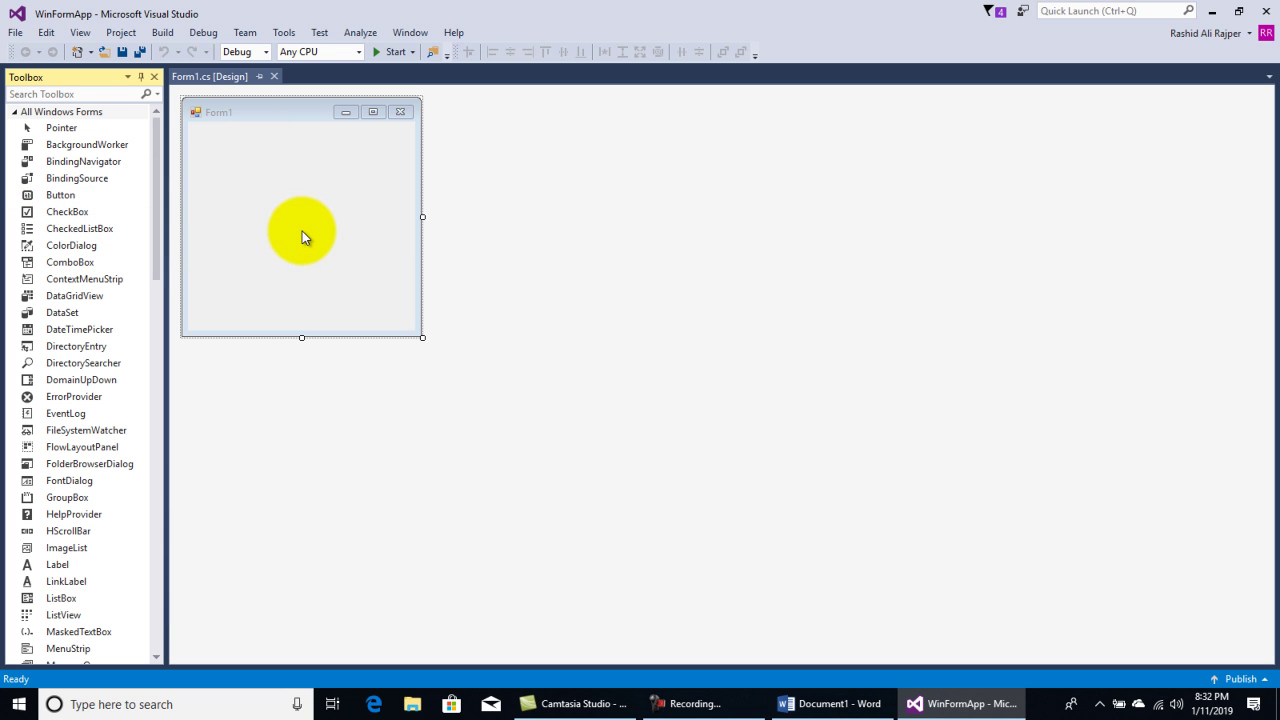
Place a Button and a Label on Form1 and move the button to just below the label
click(55, 195)
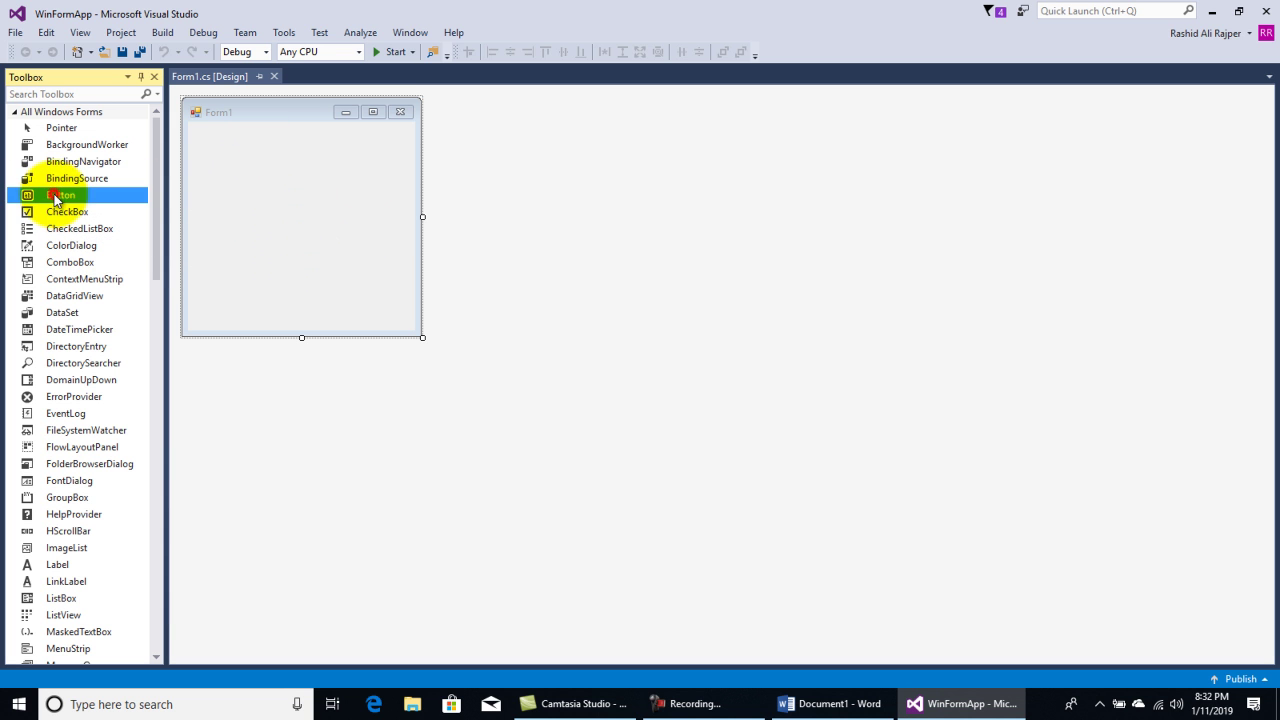
click(292, 213)
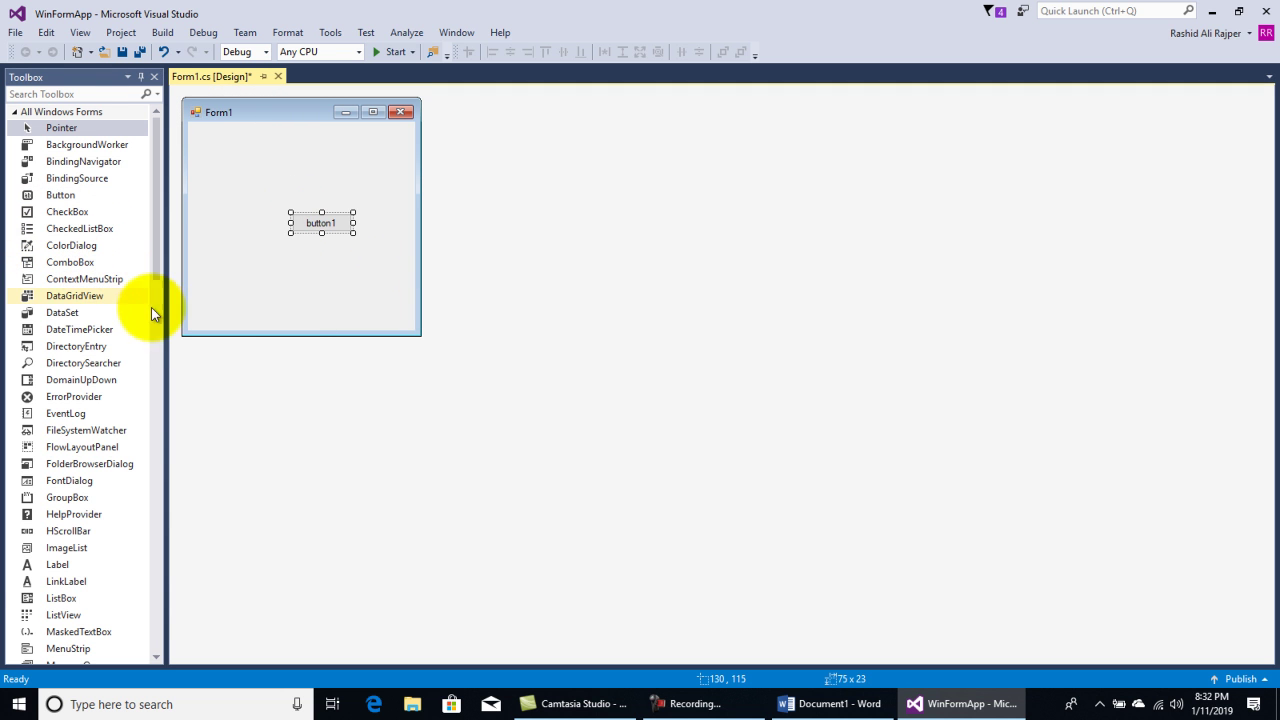
click(58, 565)
click(252, 168)
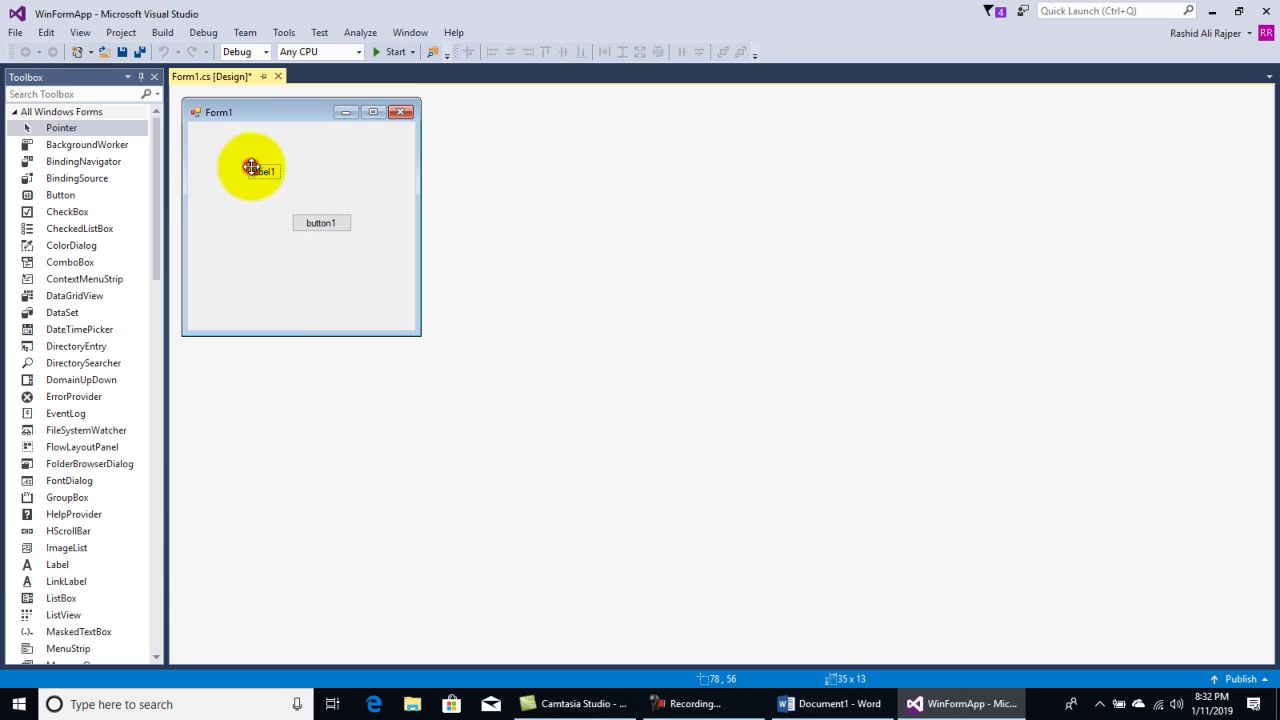
drag(322, 221, 285, 209)
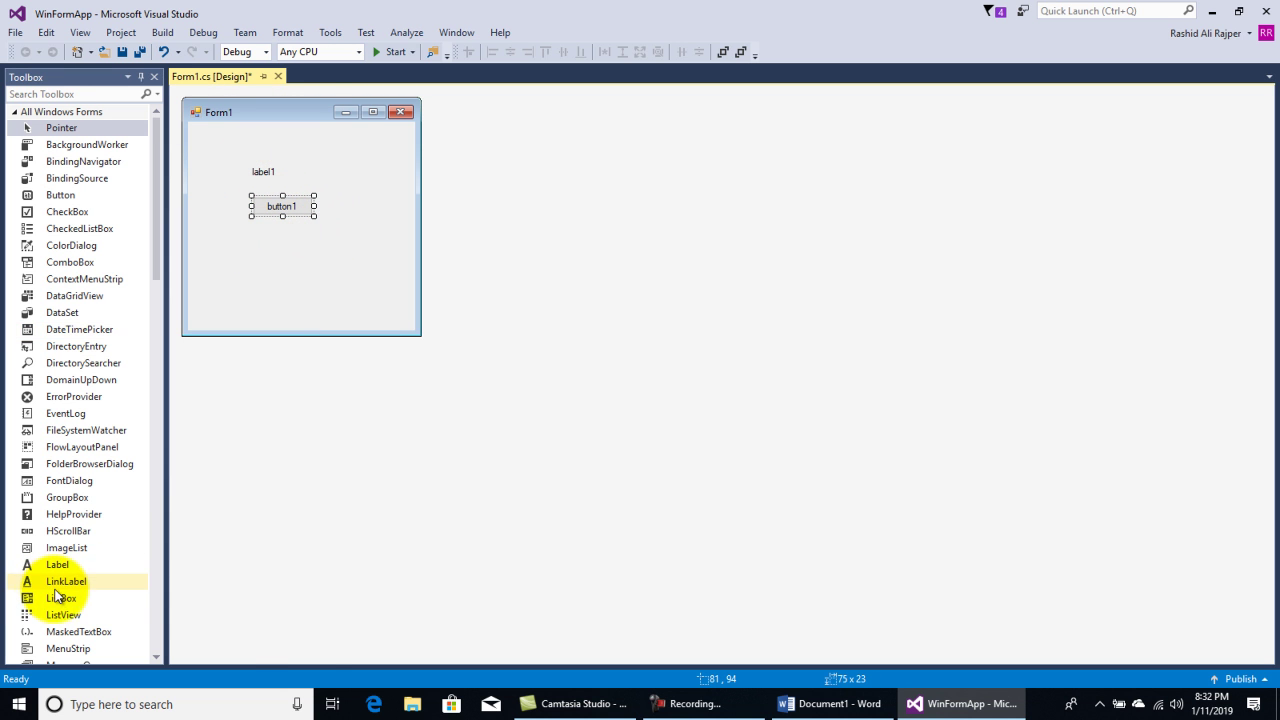
Add a TextBox from the All Windows Forms group to Form1, below the button
scroll(100, 470, down, 6)
scroll(75, 540, down, 4)
drag(72, 608, 268, 256)
scroll(56, 352, down, 15)
scroll(56, 352, up, 7)
scroll(58, 350, up, 15)
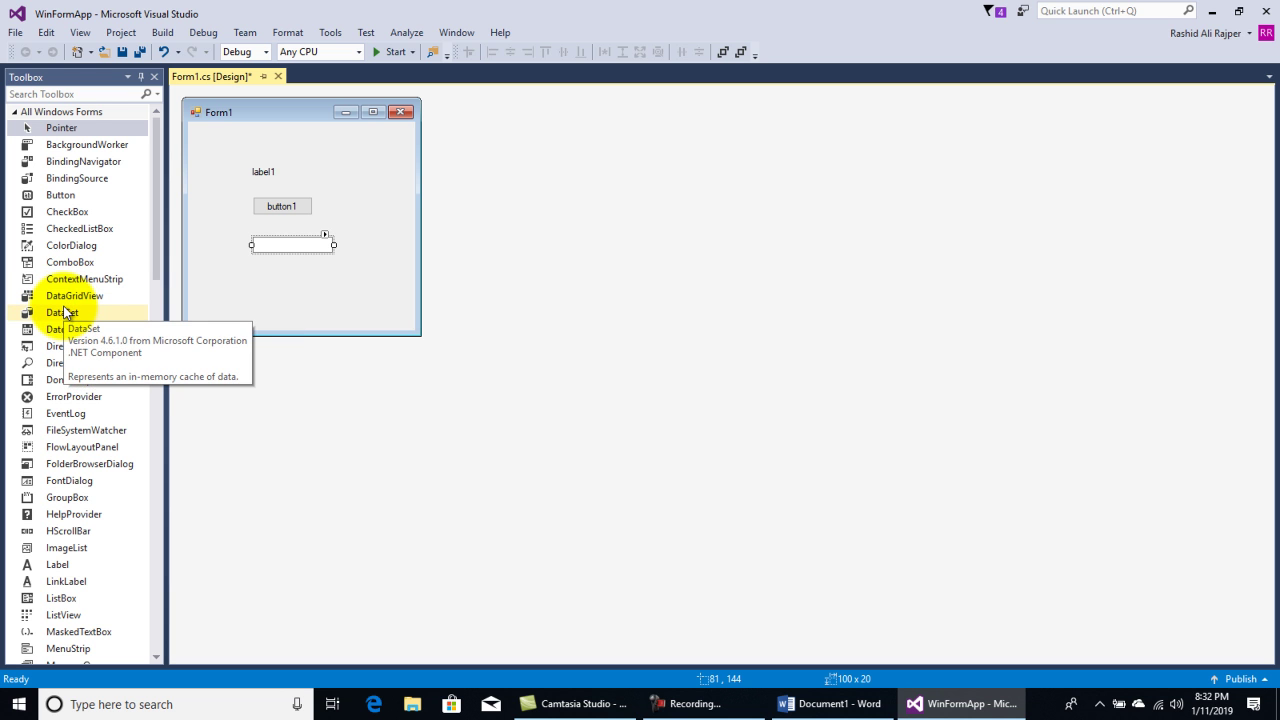
Filter the Toolbox controls by "listbox"
click(105, 94)
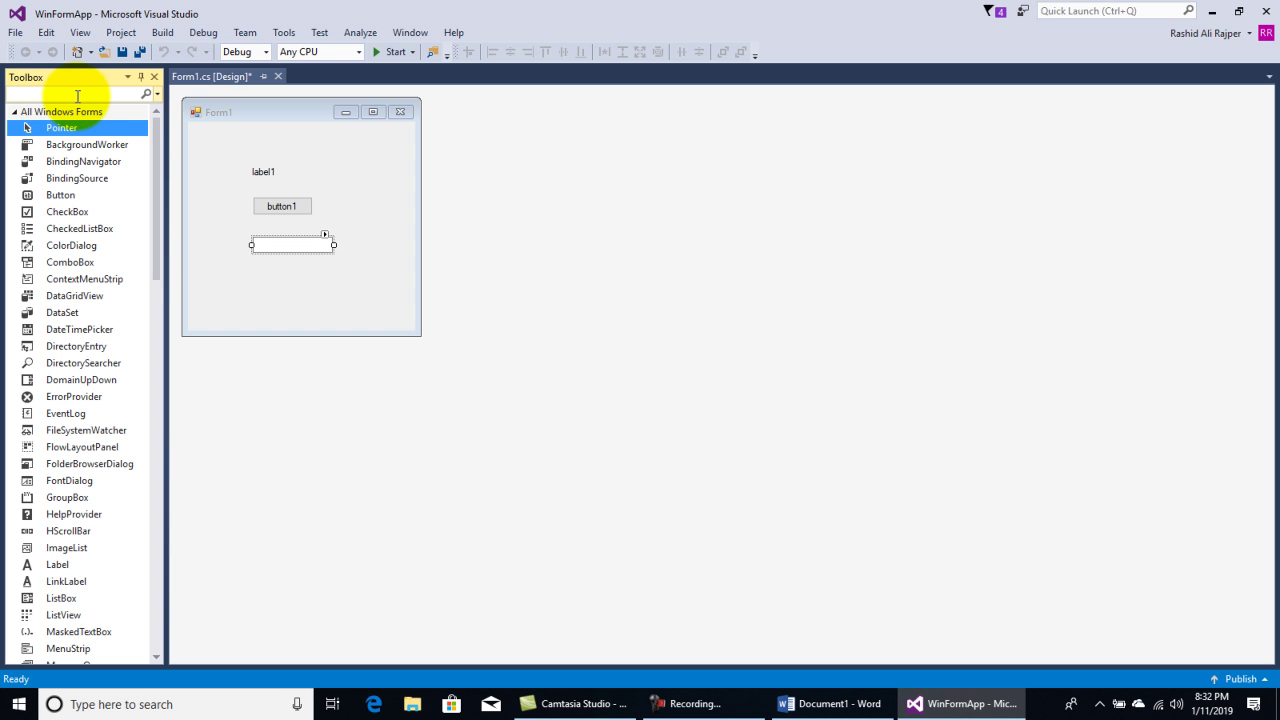
drag(156, 188, 140, 240)
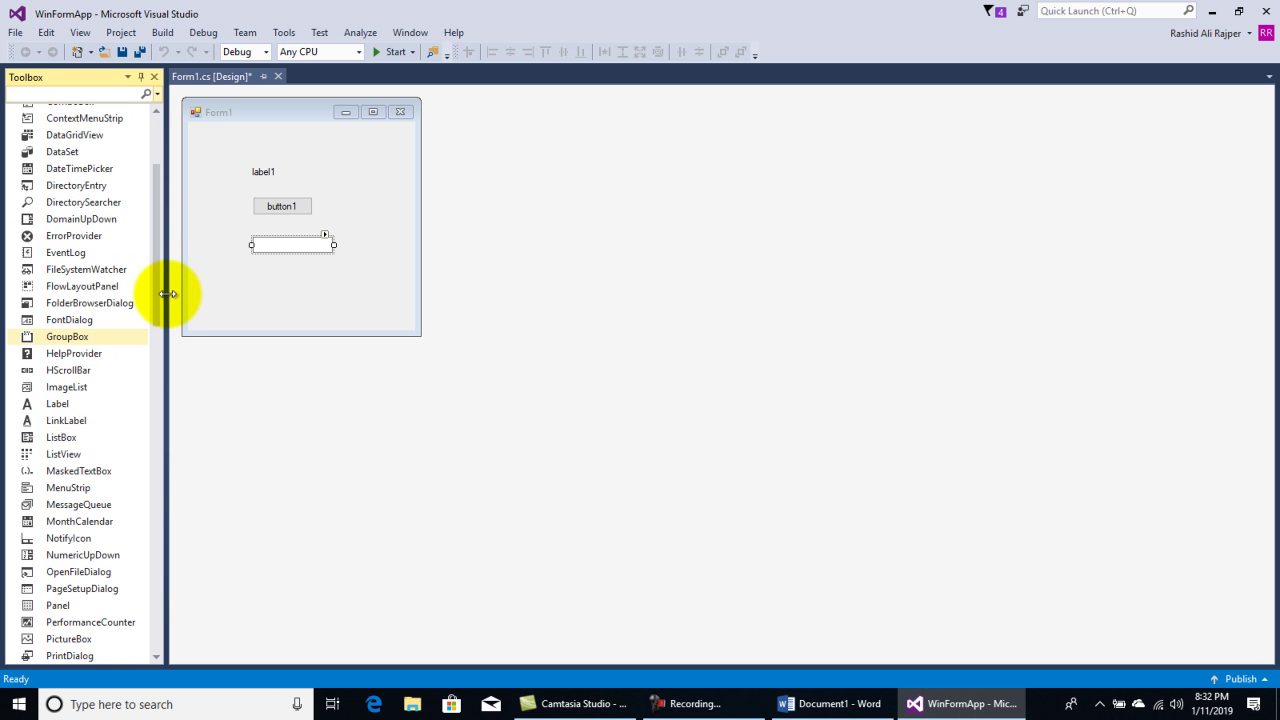
drag(157, 294, 157, 171)
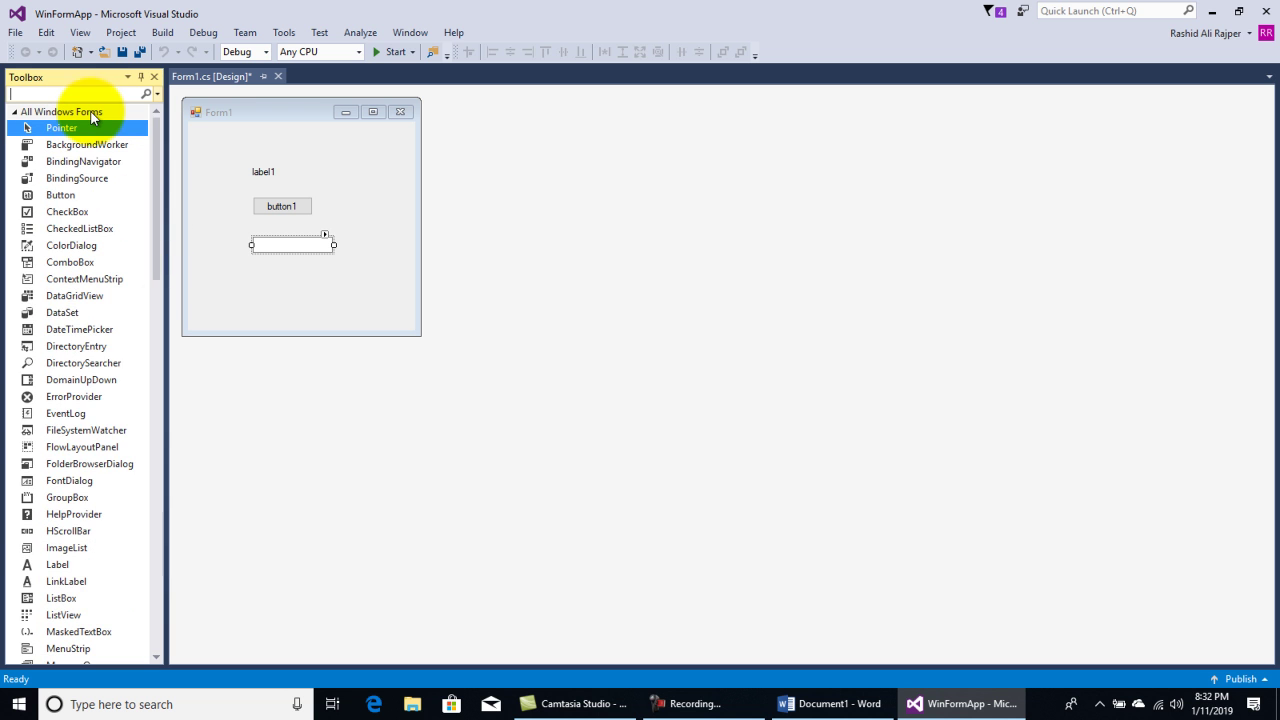
text(listbox)
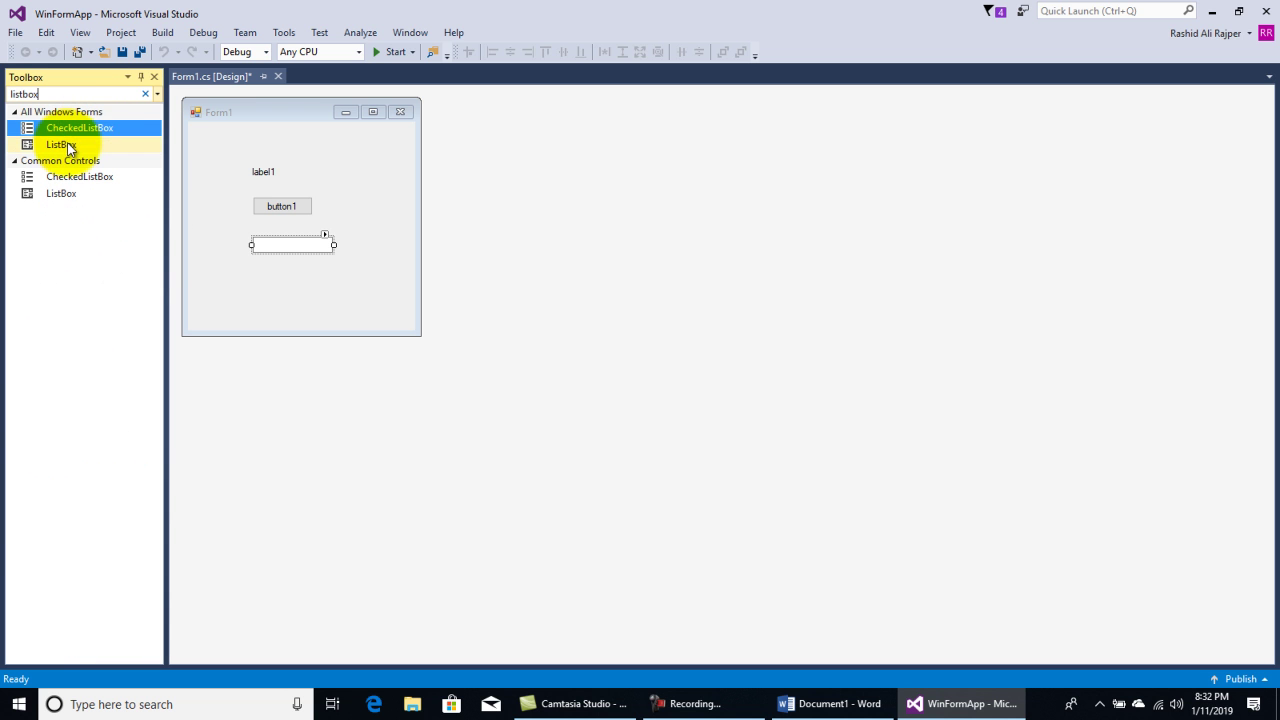
click(70, 145)
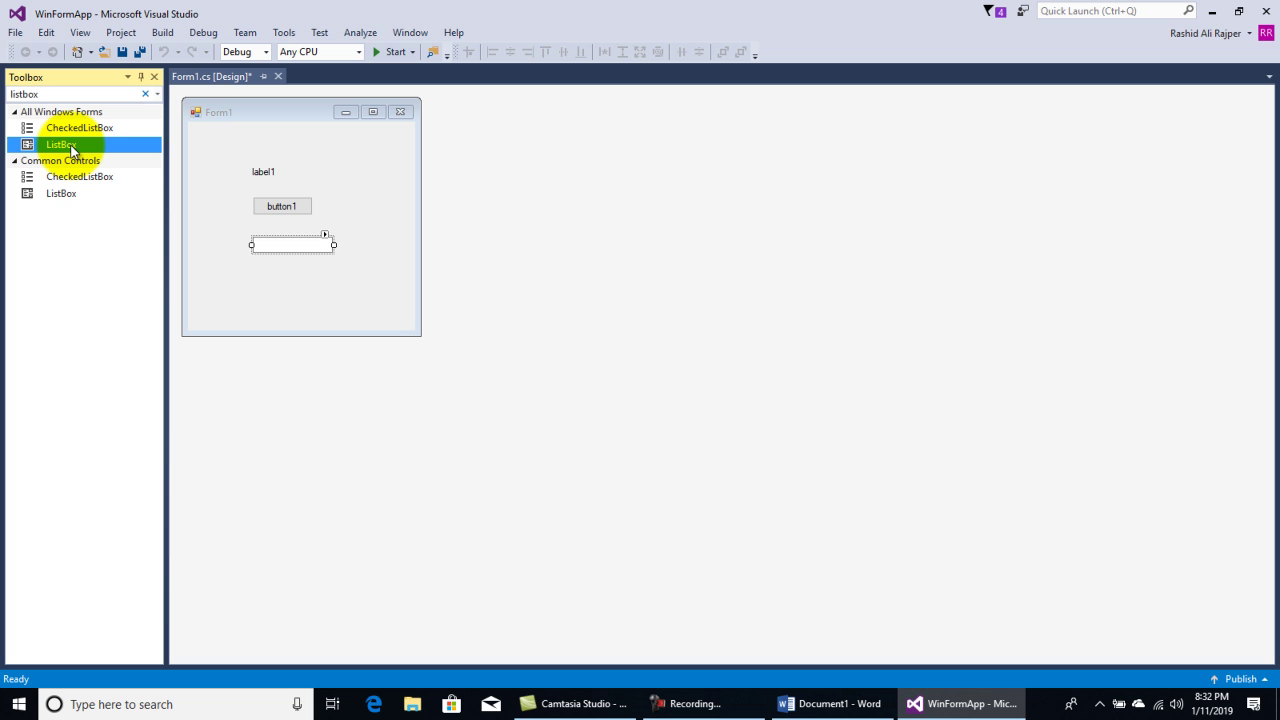
double_click(70, 147)
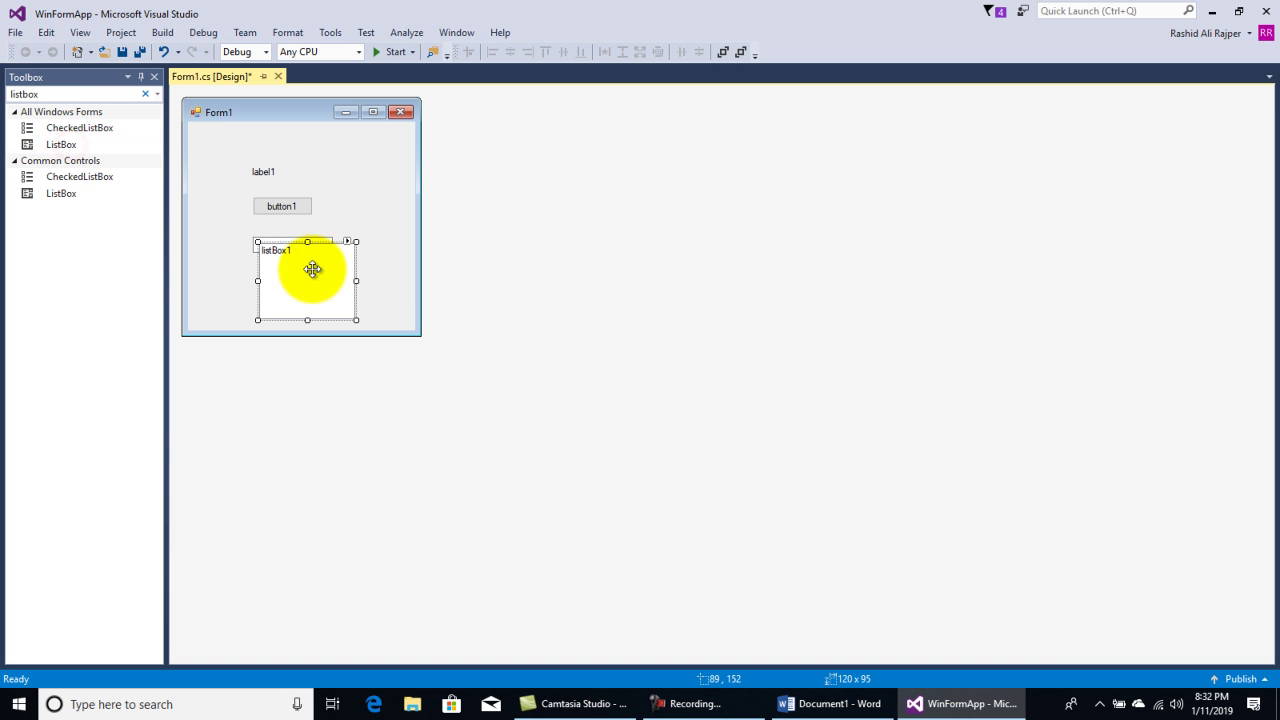
key(Delete)
Place a ListBox on Form1 below the text box and shift the four controls closer to the form's upper-left area
drag(64, 145, 286, 280)
drag(267, 174, 251, 136)
drag(282, 206, 265, 170)
drag(293, 245, 260, 212)
drag(277, 297, 275, 274)
Enlarge Form1 to 568 x 500 and space the label, button, text box and list box out in a column
drag(420, 335, 636, 497)
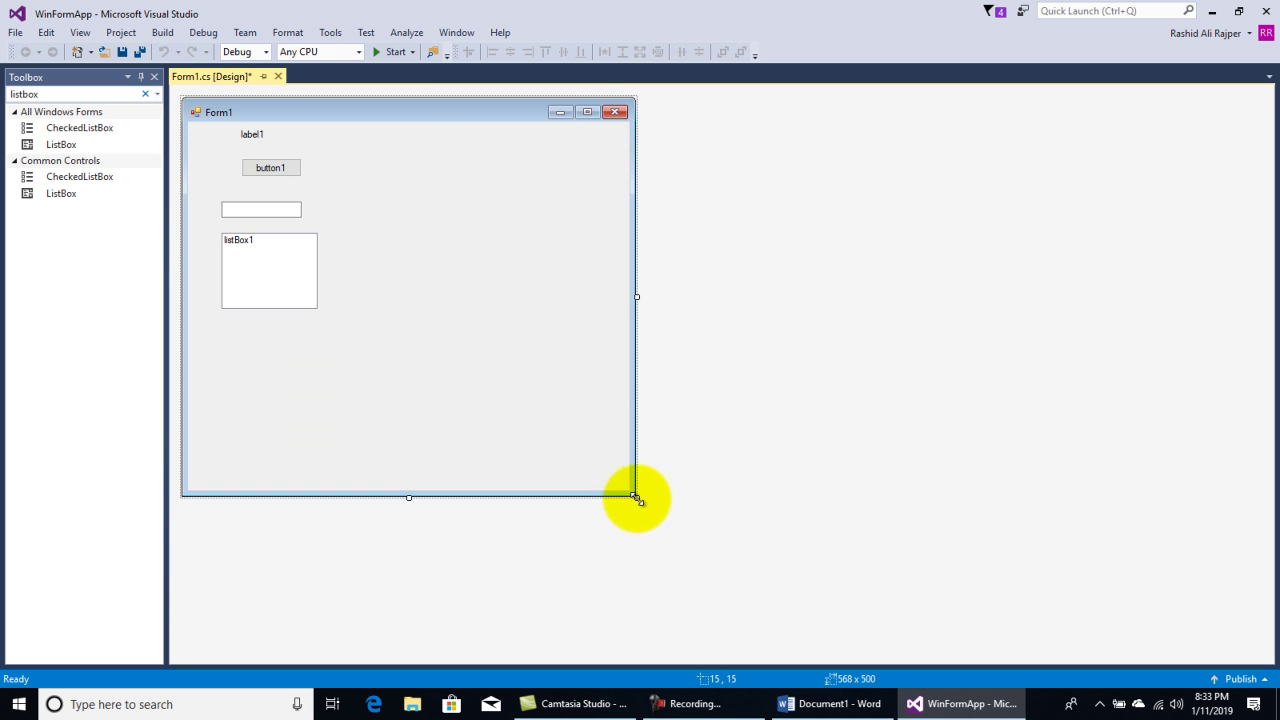
drag(300, 277, 372, 347)
drag(250, 207, 321, 259)
drag(268, 170, 314, 207)
drag(250, 134, 292, 152)
click(557, 233)
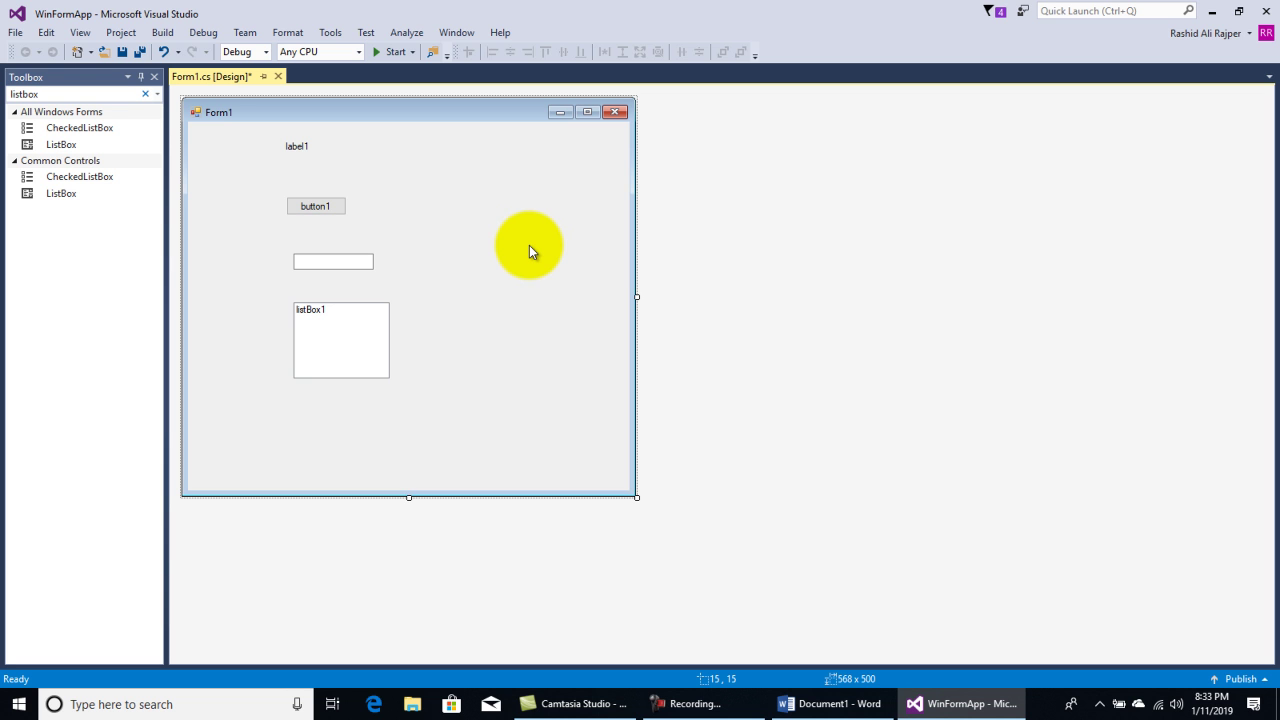
Close the Toolbox and display it again beside the form
click(154, 77)
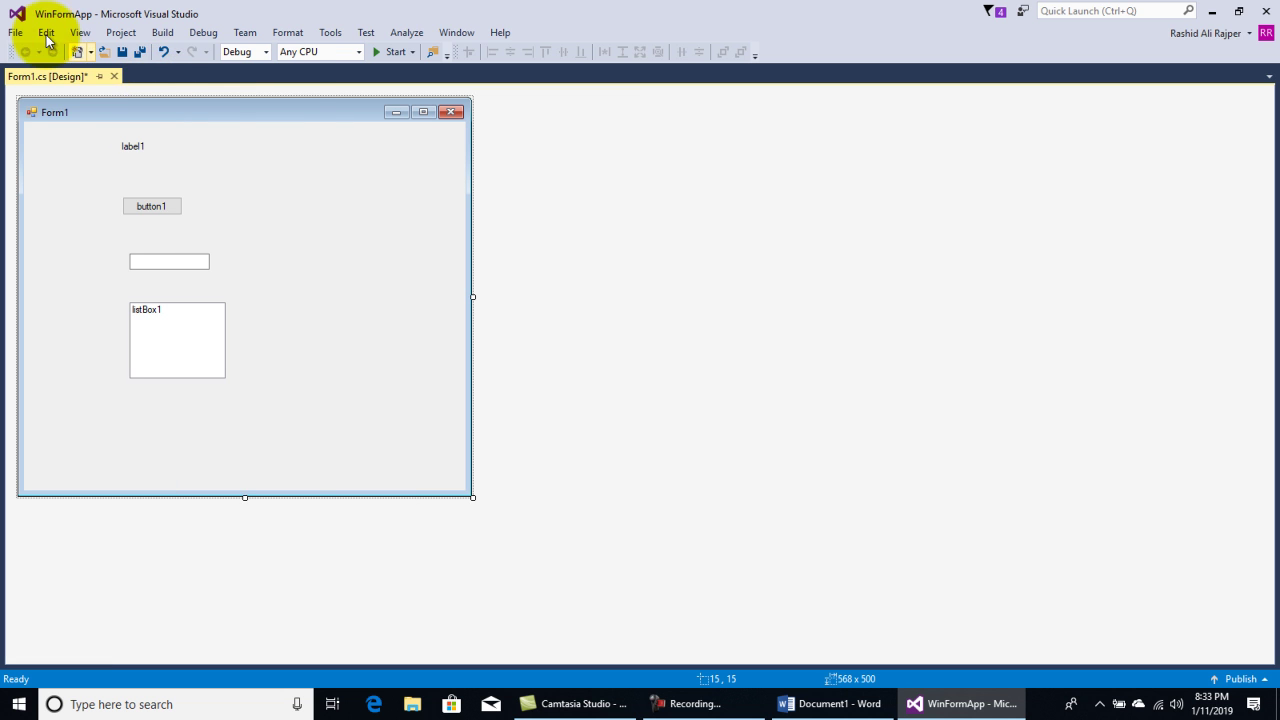
click(79, 32)
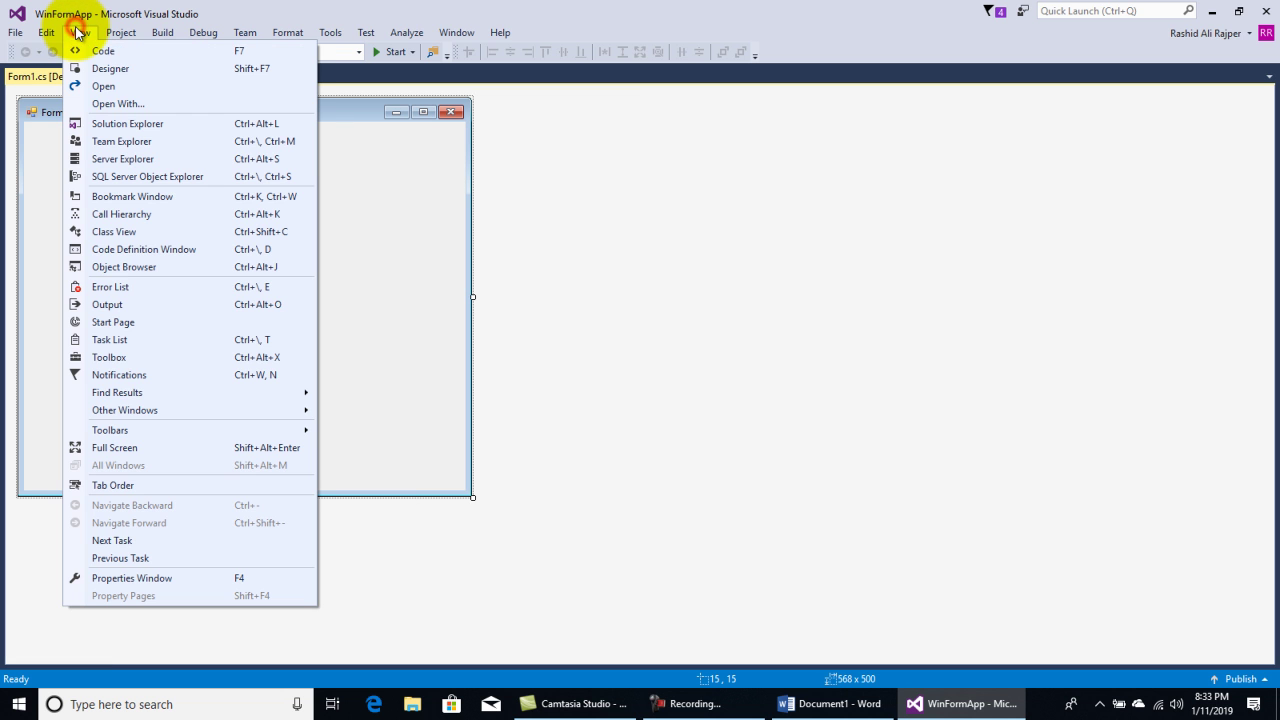
click(126, 358)
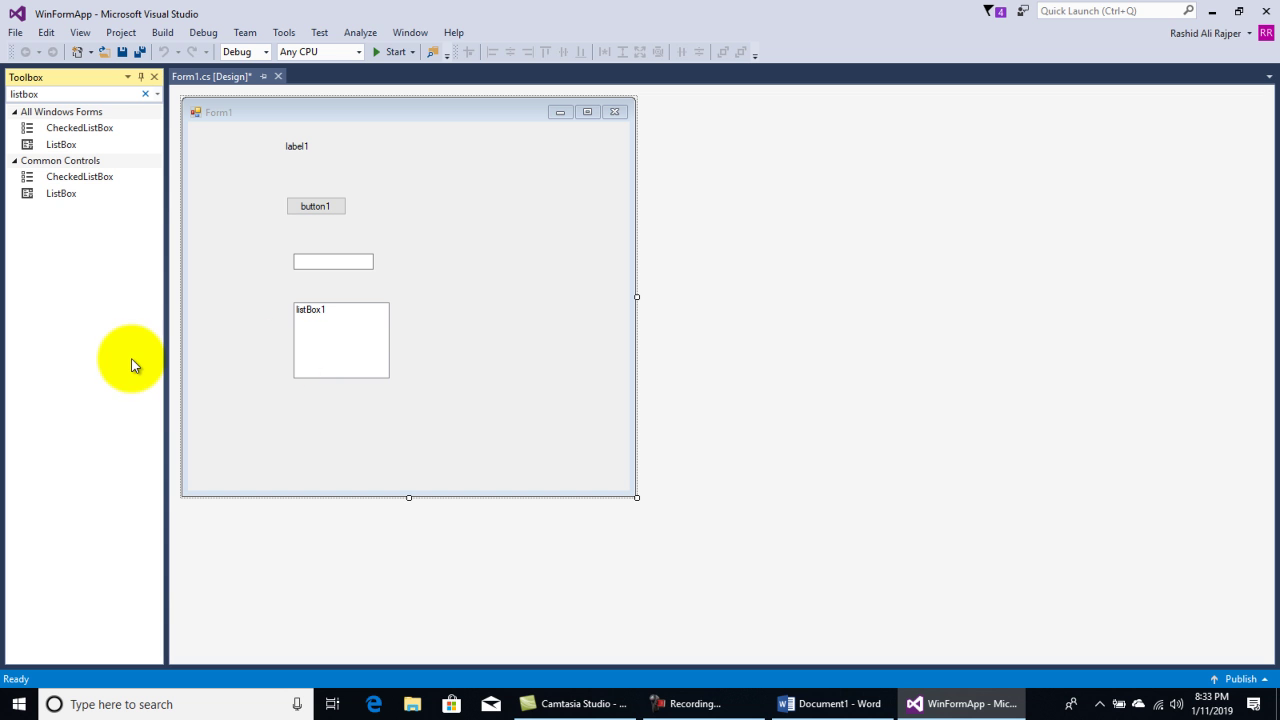
click(546, 216)
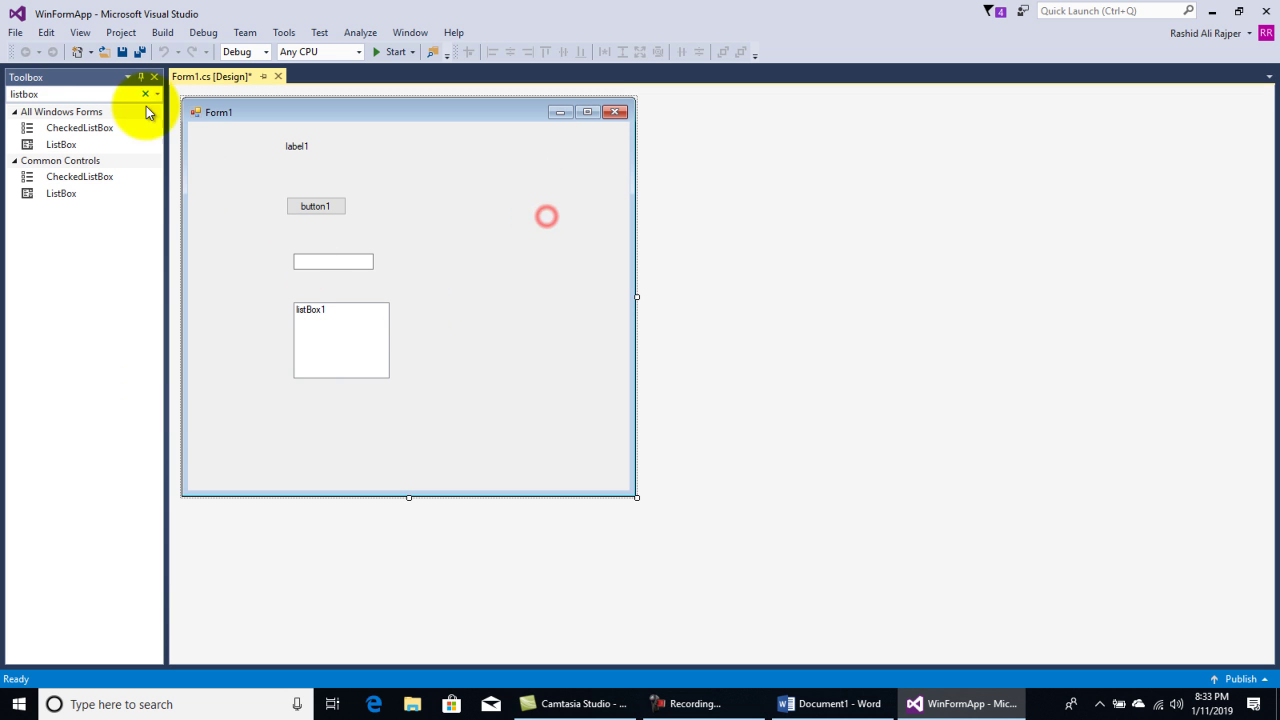
Collapse and re-expand the All Windows Forms and Common Controls groups to examine the filtered controls
click(14, 111)
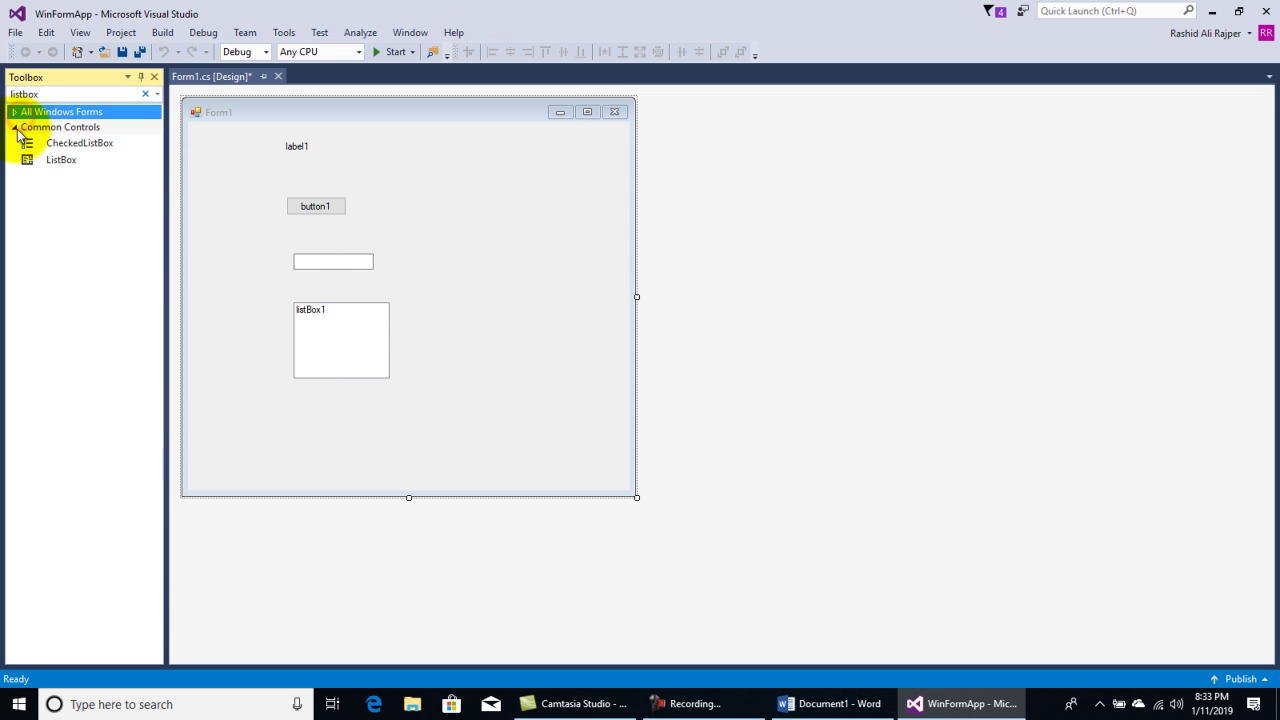
click(16, 127)
click(20, 112)
click(16, 112)
click(14, 161)
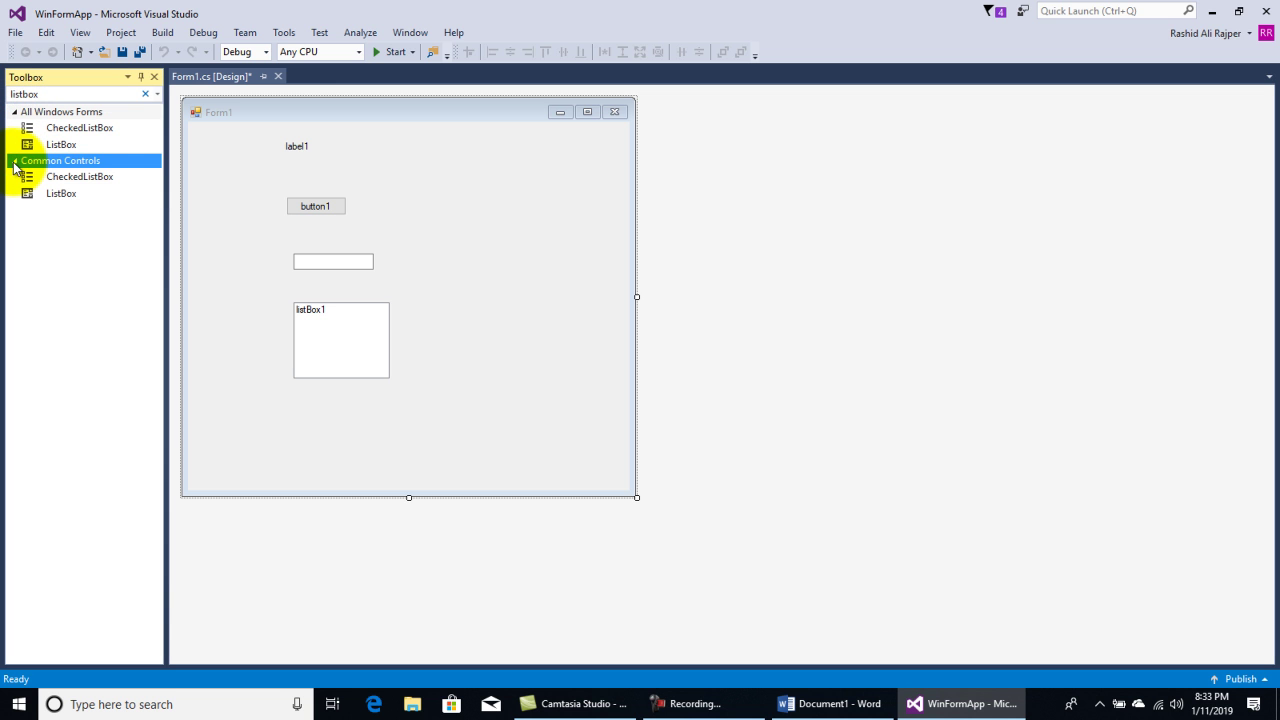
click(437, 257)
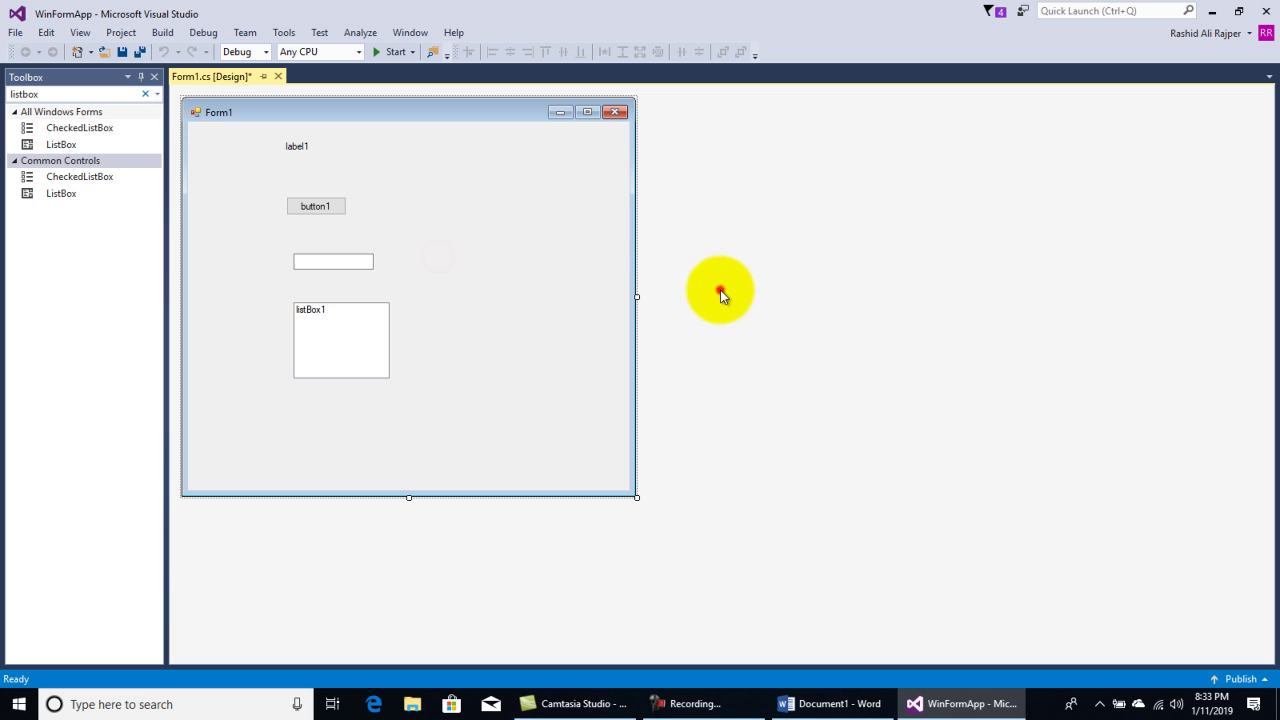
click(15, 164)
click(15, 163)
click(15, 163)
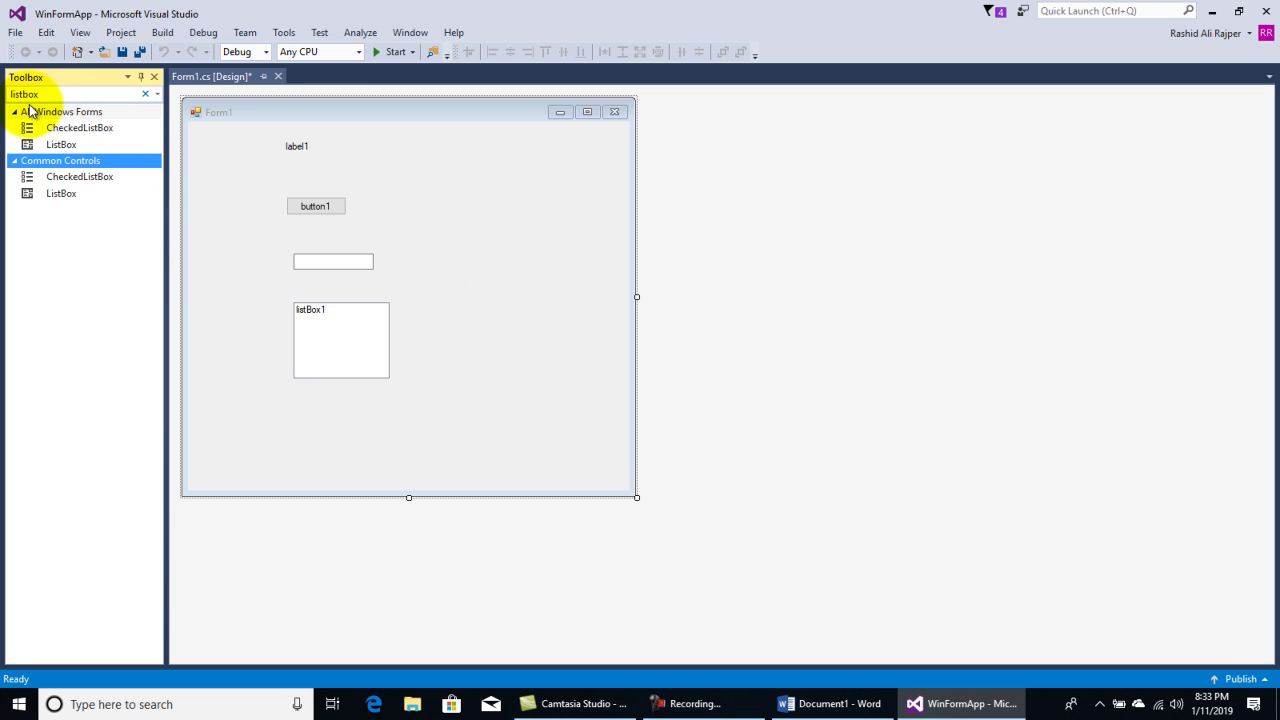
Clear the Toolbox search and collapse the control groups, including All Windows Forms, Common Controls, myNewControls and Reporting
drag(43, 94, 2, 95)
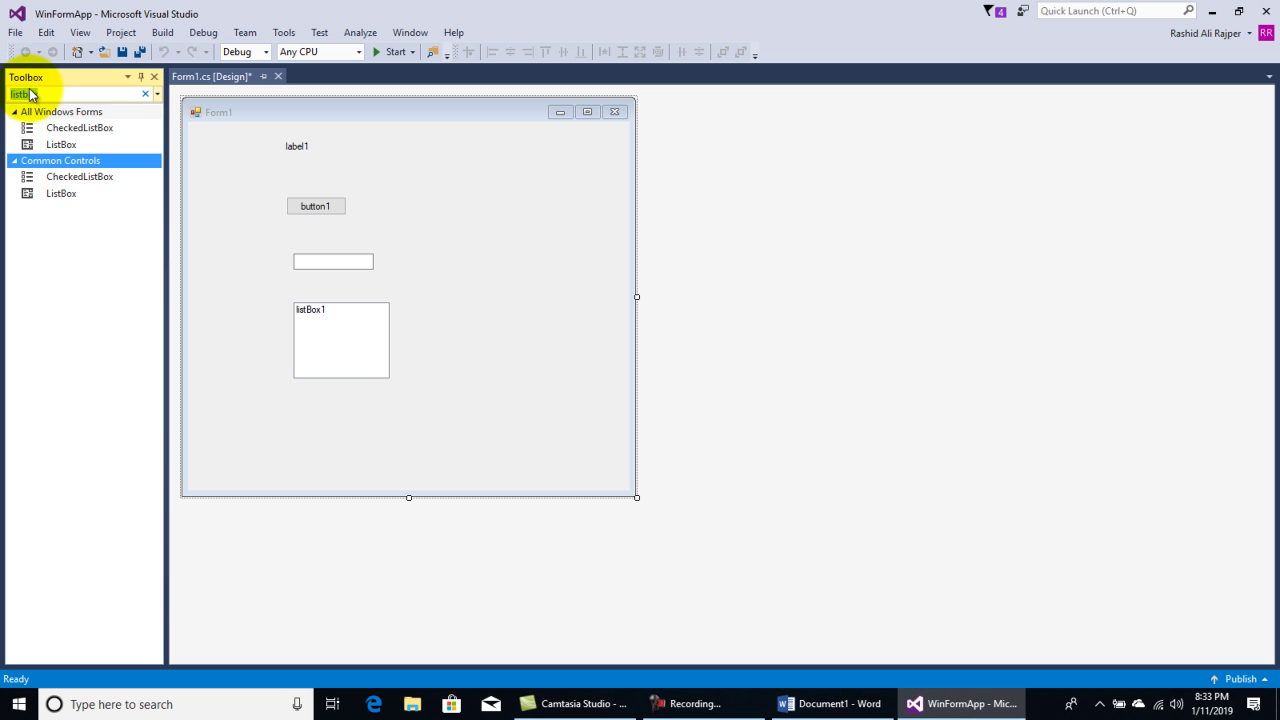
click(146, 95)
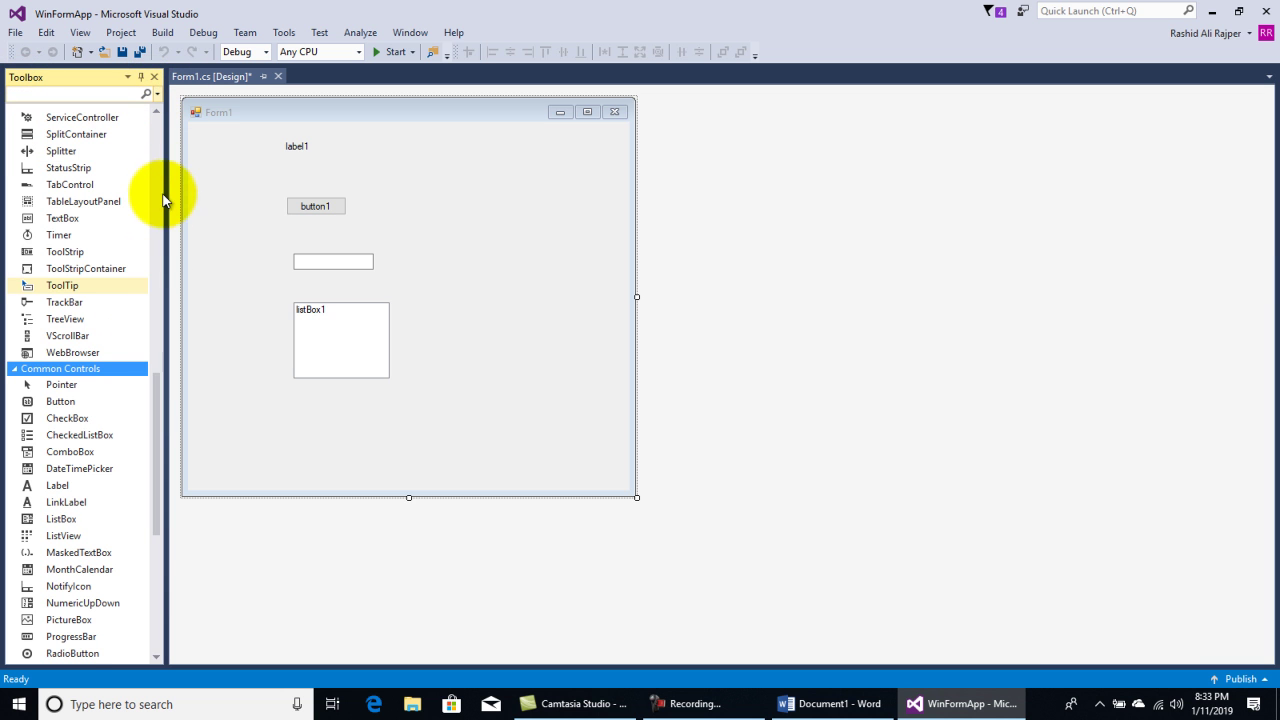
drag(157, 397, 157, 108)
click(23, 113)
click(15, 112)
click(22, 127)
click(15, 127)
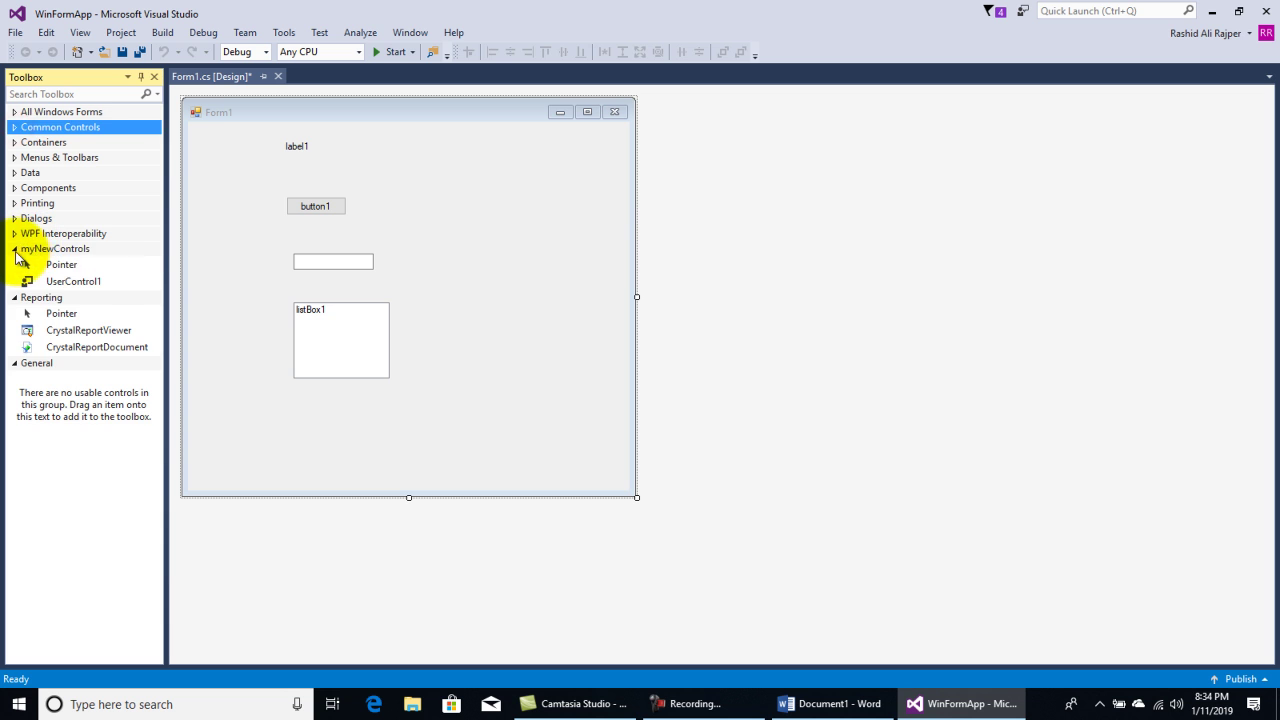
click(22, 249)
click(15, 250)
click(22, 264)
click(15, 265)
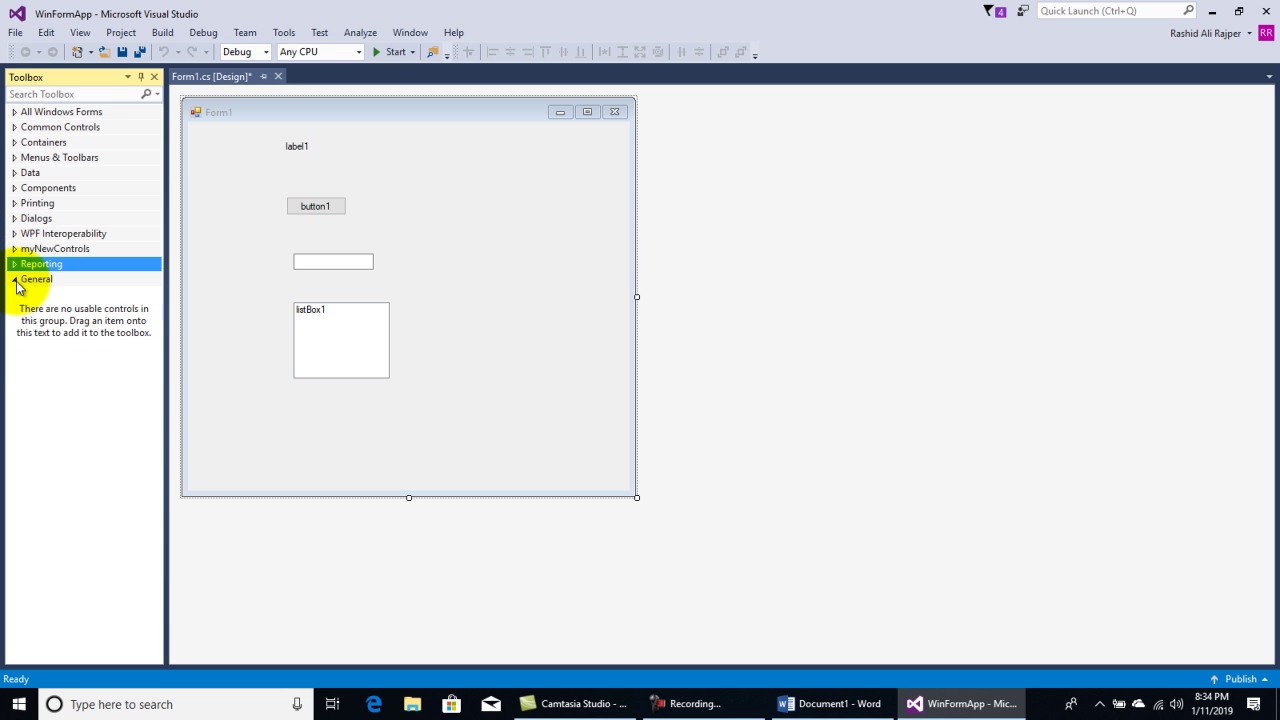
Expand the All Windows Forms group and look at the Toolbox's recent searches
double_click(24, 111)
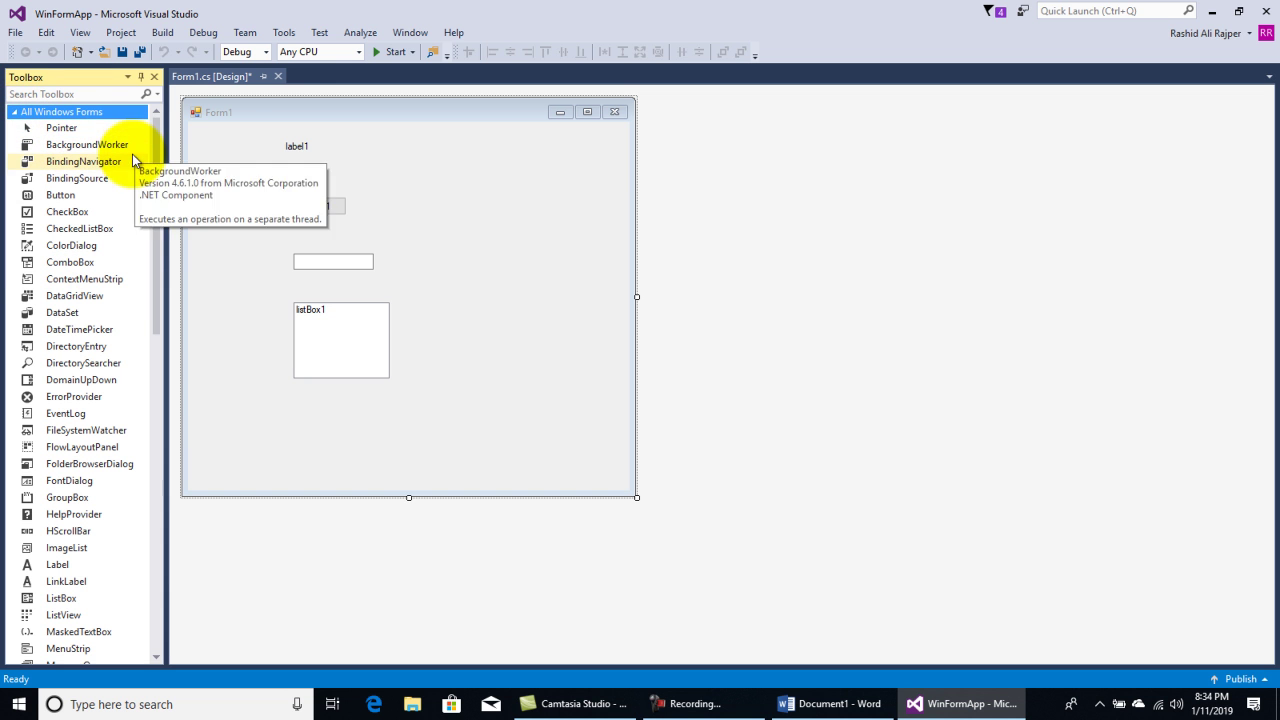
mouse_move(158, 170)
mouse_down()
mouse_move(172, 443)
mouse_move(149, 166)
mouse_up()
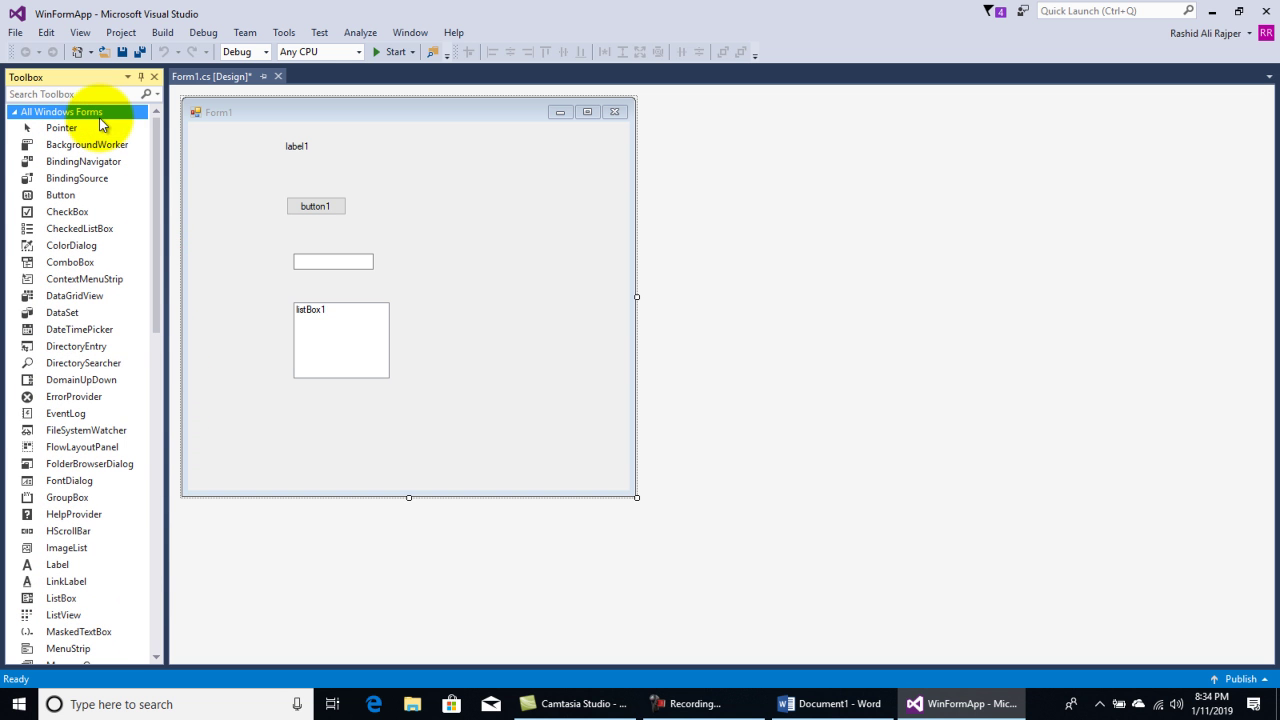
click(158, 95)
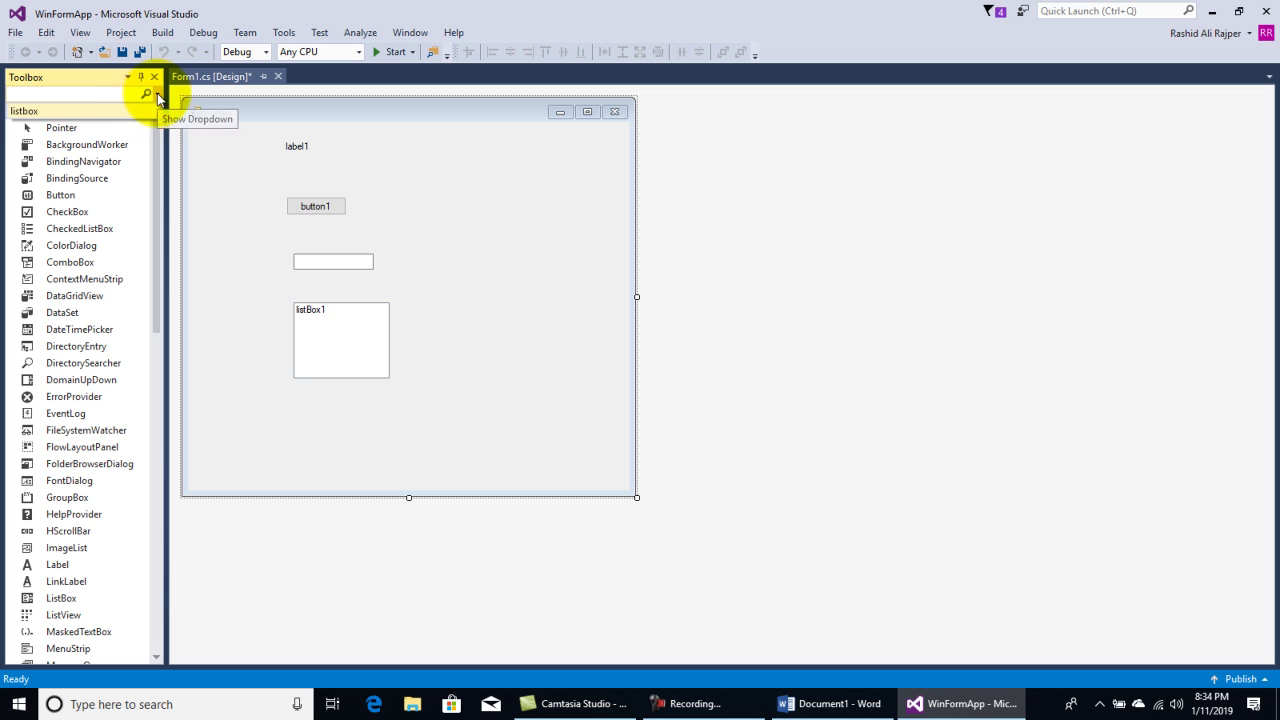
click(62, 93)
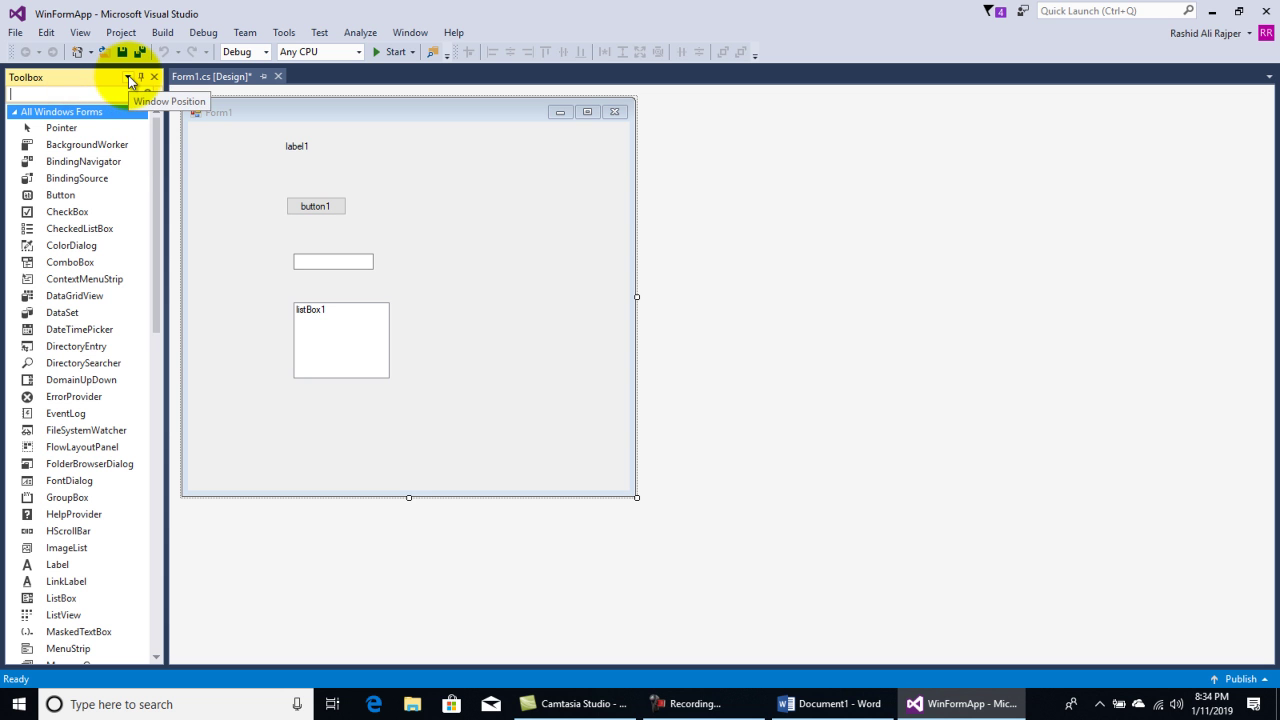
Float the Toolbox as a separate window over the form and dock it as a tabbed document
click(129, 80)
click(146, 89)
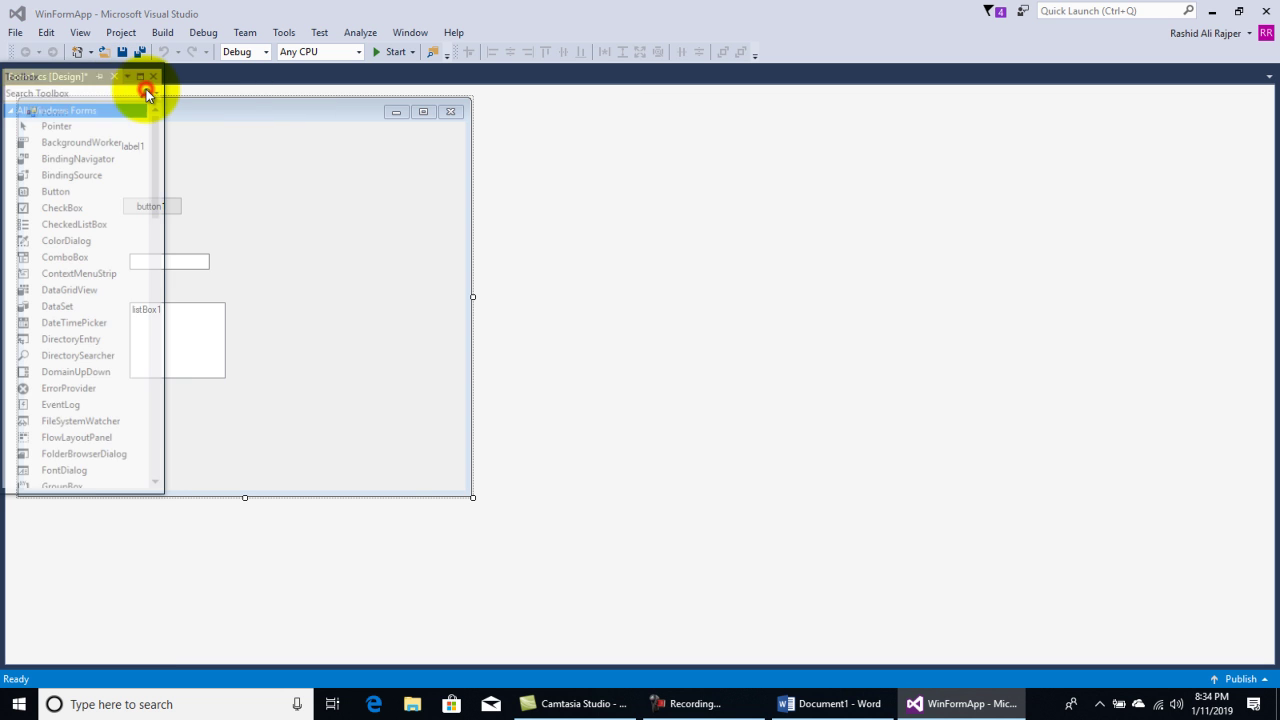
drag(96, 74, 152, 93)
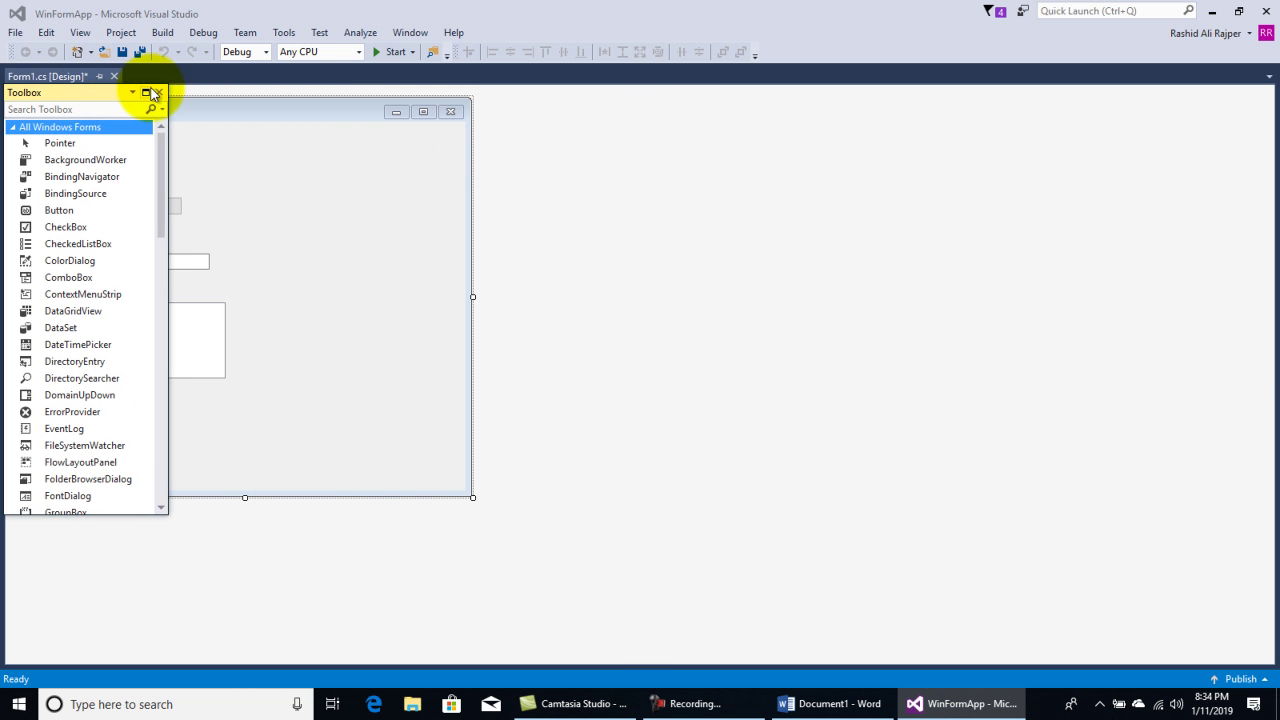
click(132, 92)
click(167, 144)
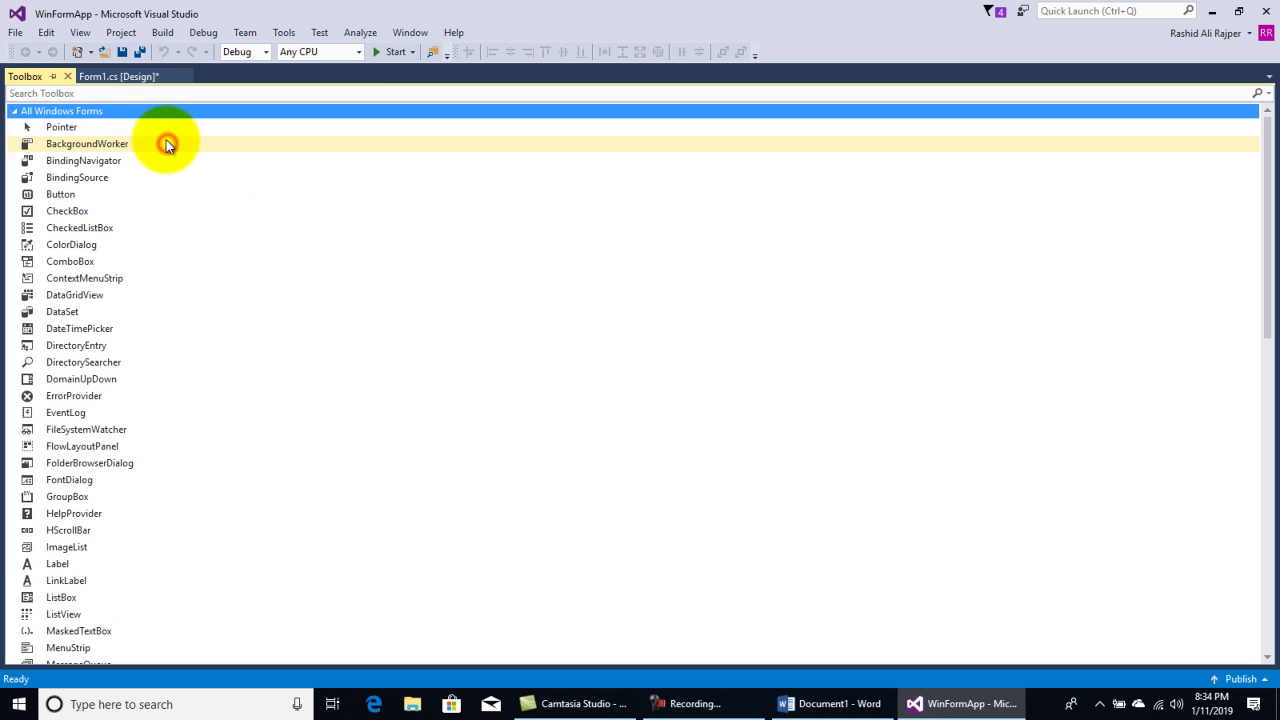
Look at the list of open windows and the recent searches in the tabbed Toolbox
click(1269, 77)
click(393, 243)
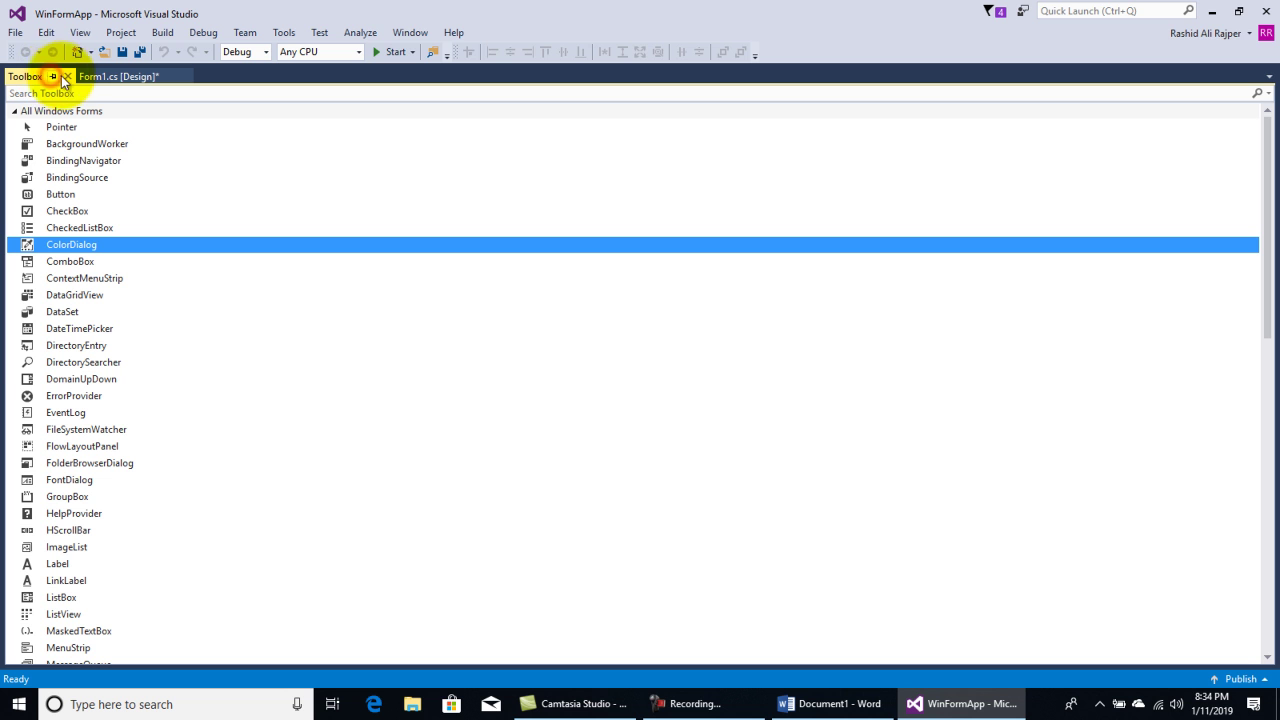
click(1270, 80)
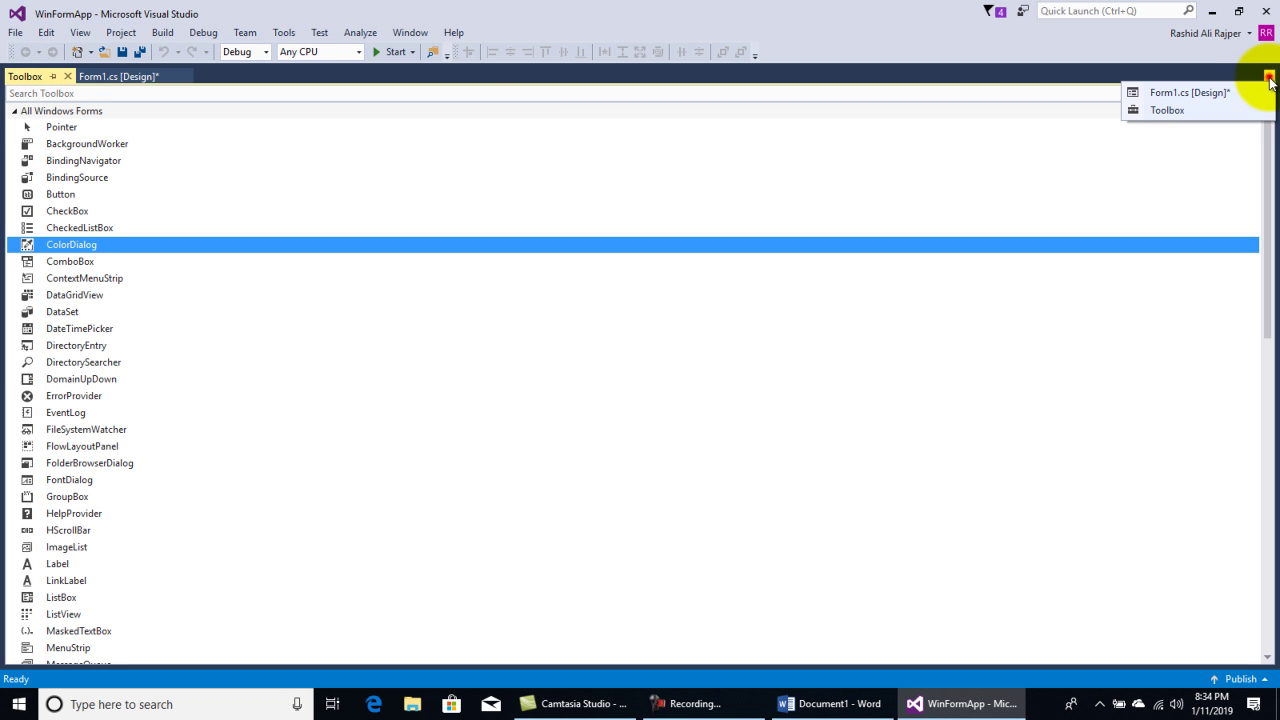
click(1194, 111)
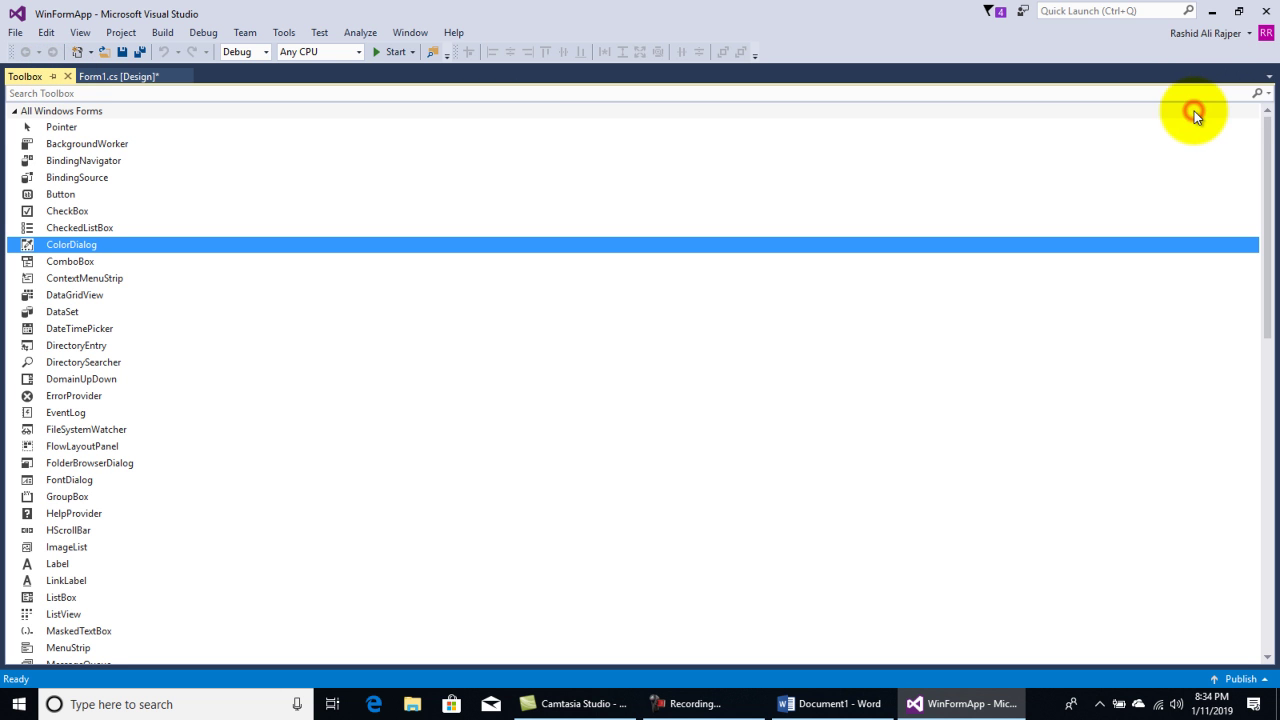
click(1268, 93)
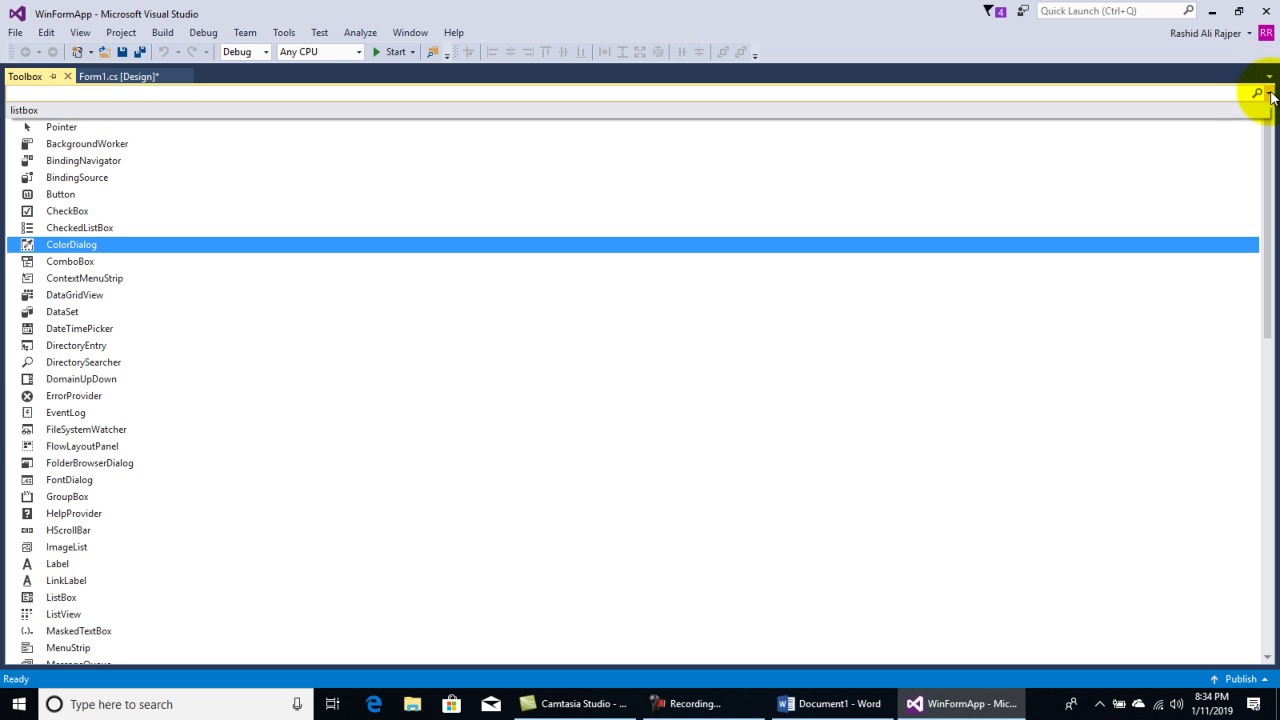
click(791, 446)
Pull the Toolbox out of the tabs as a floating window and return it to a tabbed document beside Form1.cs [Design]
drag(13, 80, 555, 151)
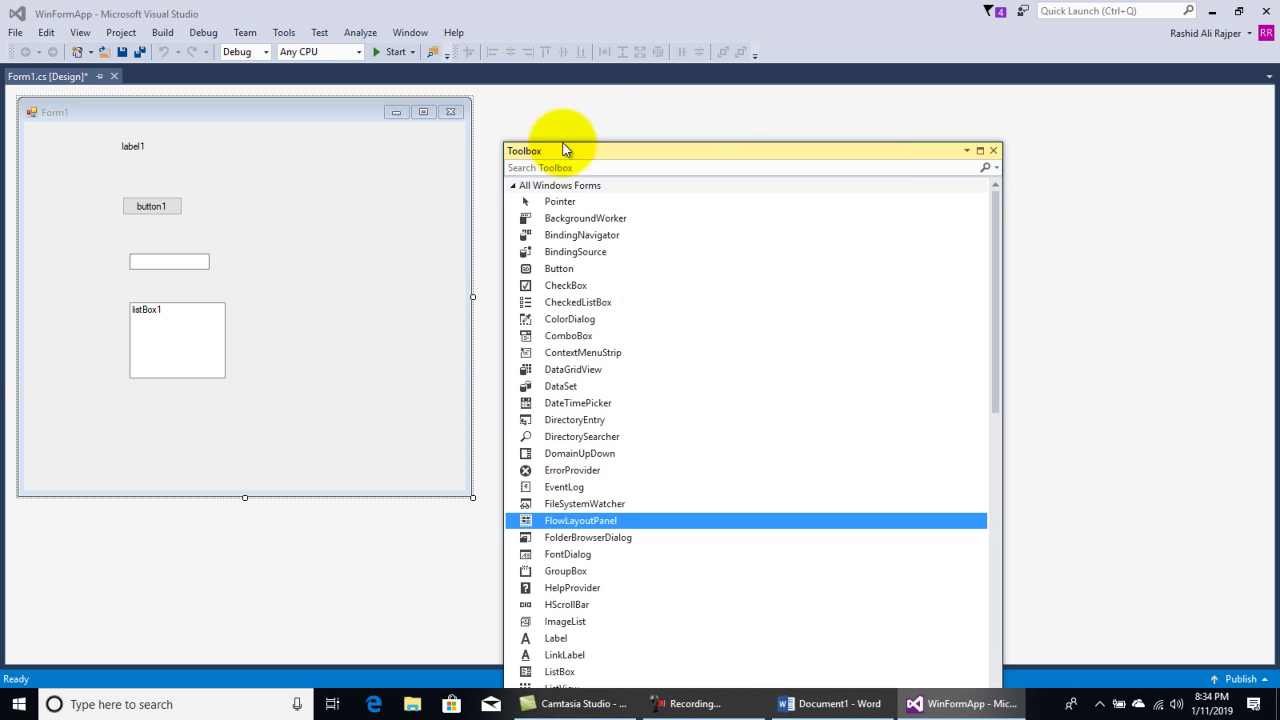
click(967, 150)
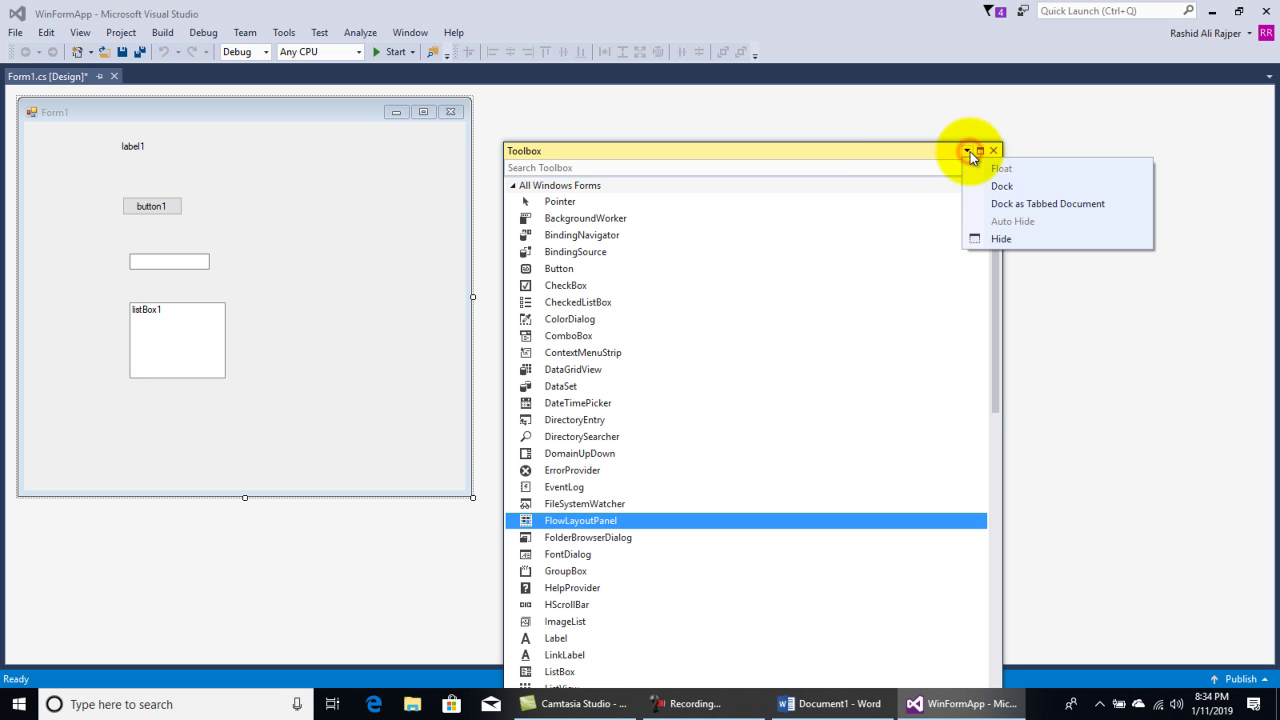
click(1060, 210)
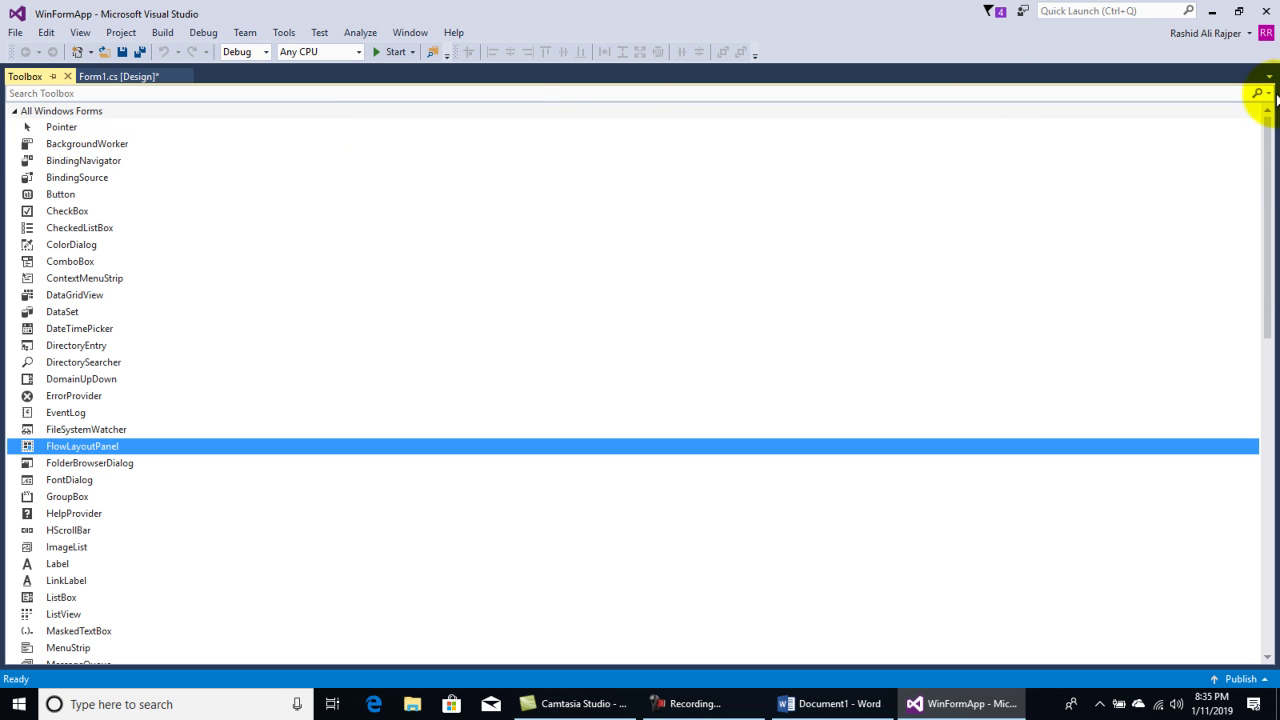
click(98, 77)
click(32, 78)
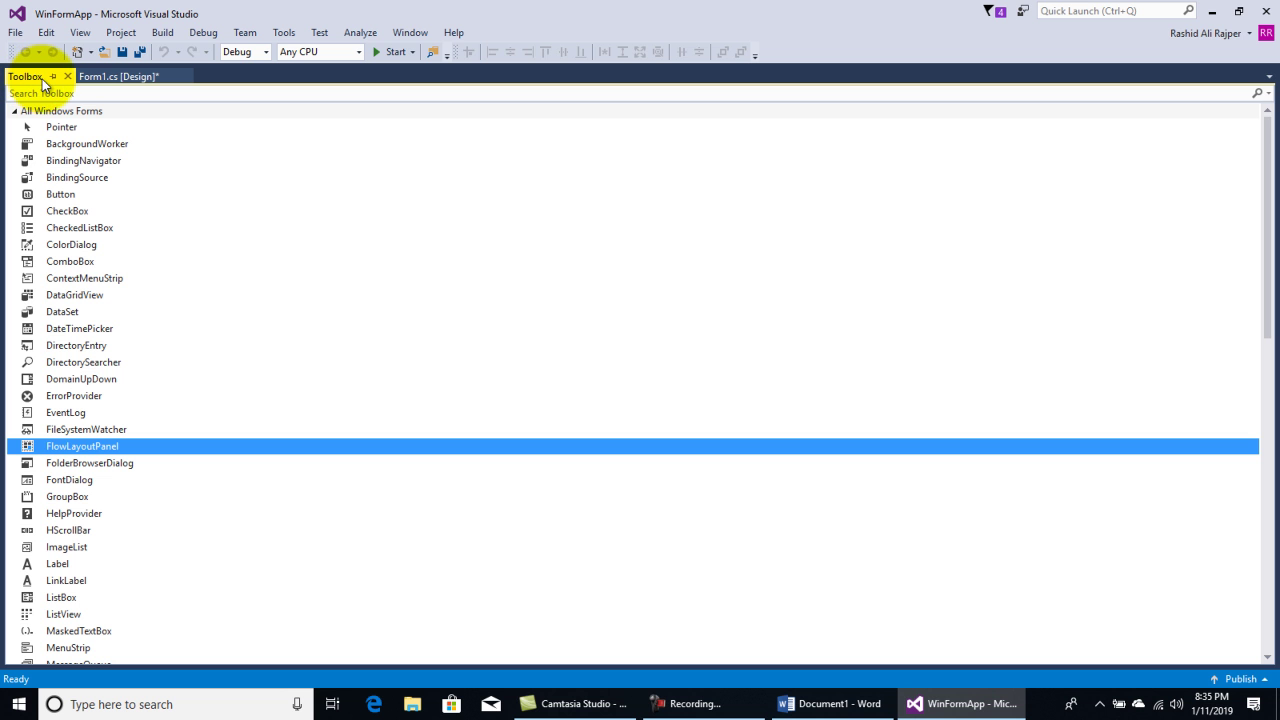
Float and maximize the tabbed Toolbox, and dock it below the form designer
drag(42, 79, 249, 168)
drag(1070, 178, 794, 166)
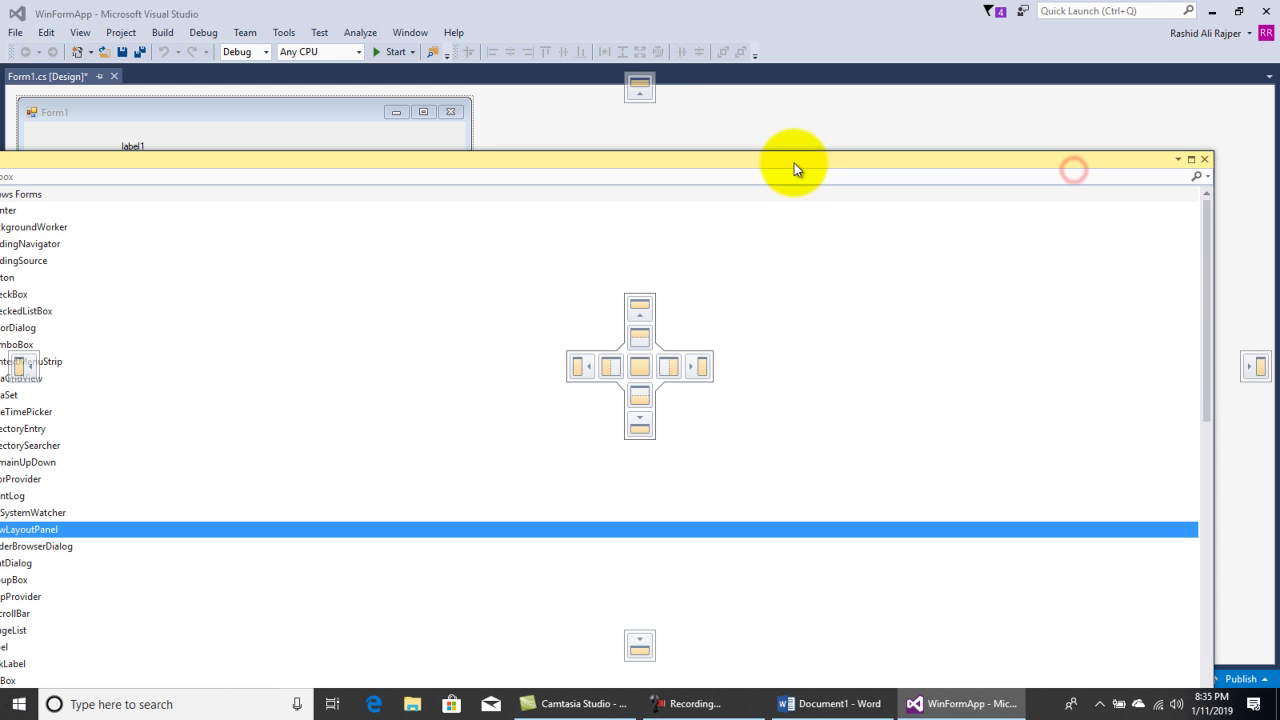
click(1193, 162)
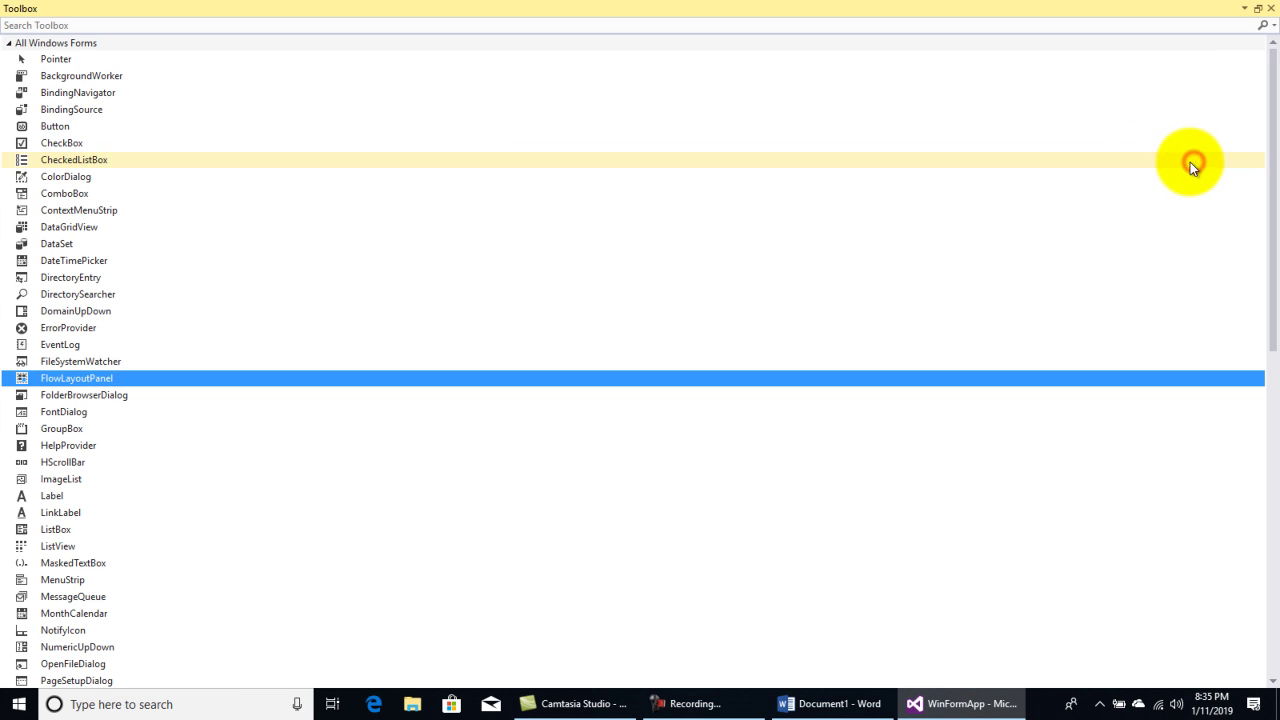
click(1244, 10)
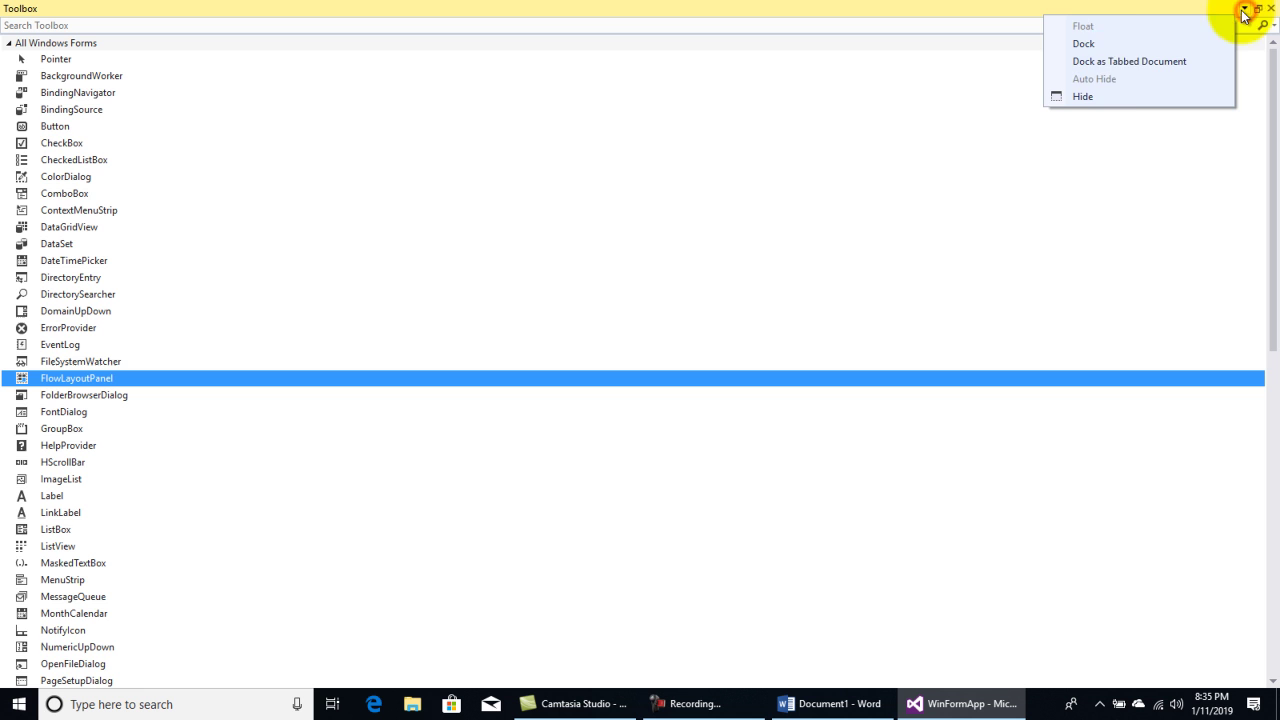
click(1087, 50)
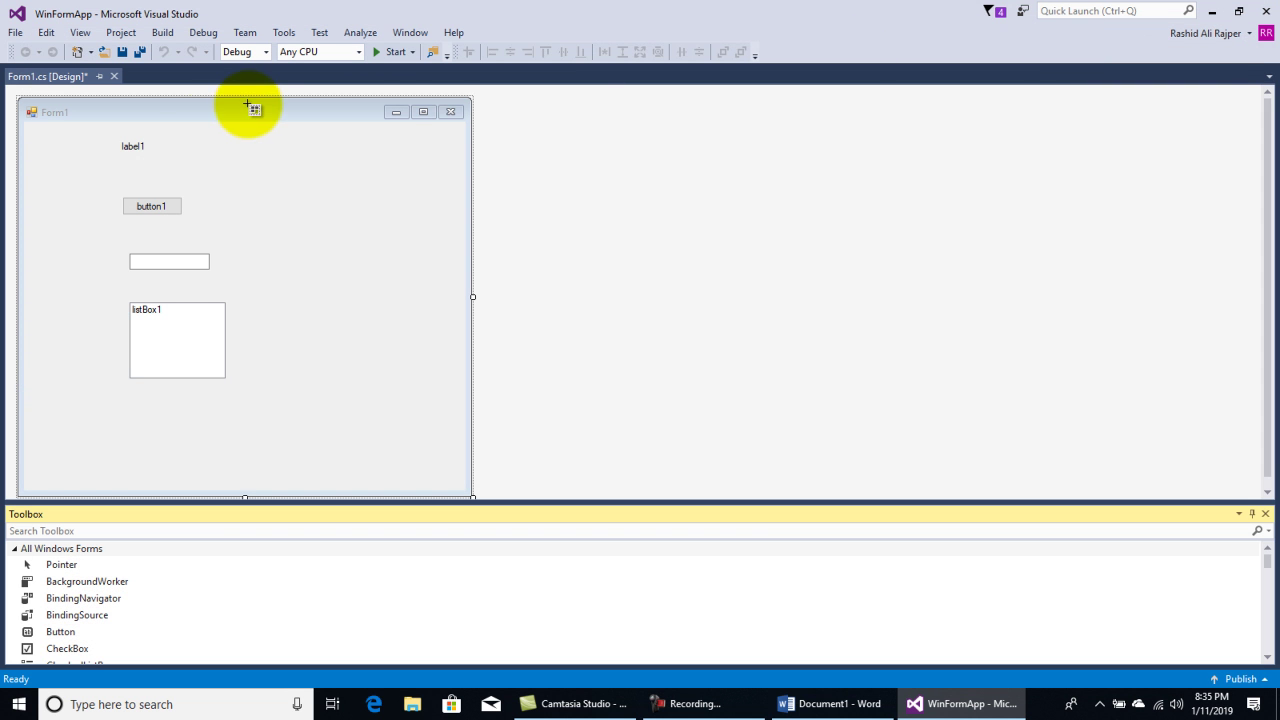
Undock the Toolbox from below the form and place it as a floating window beside Form1
click(1239, 514)
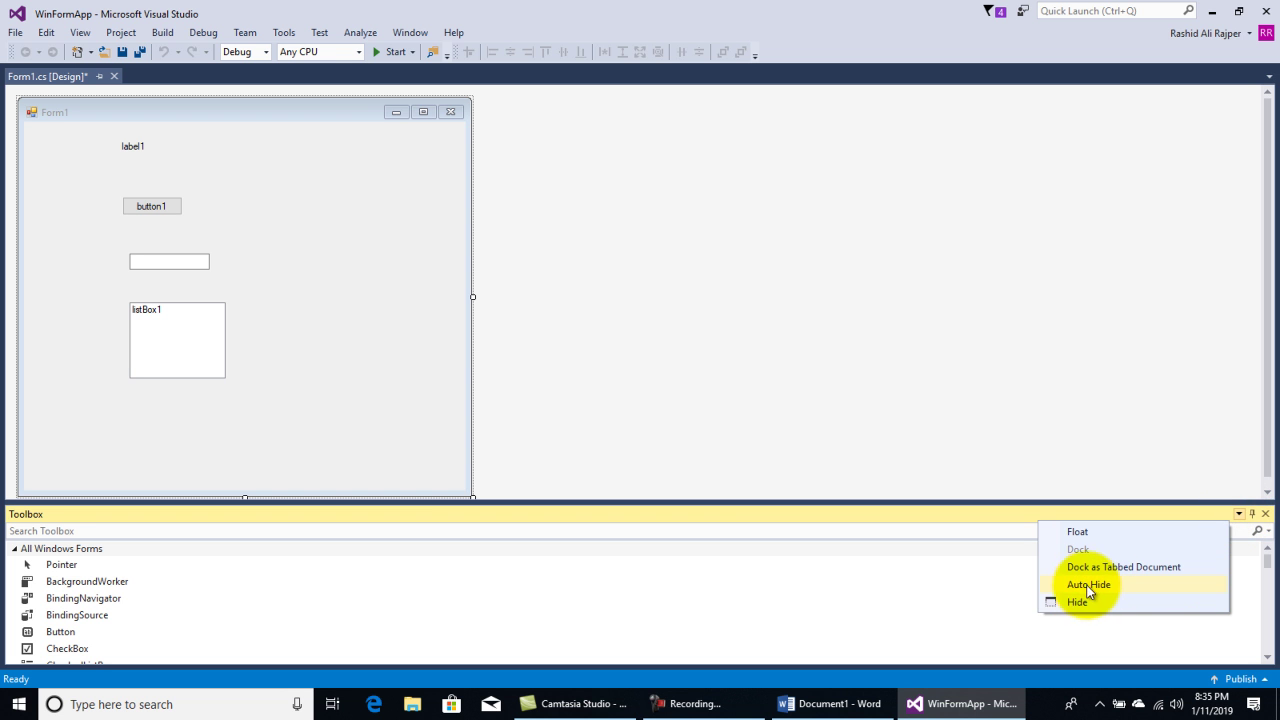
click(1084, 531)
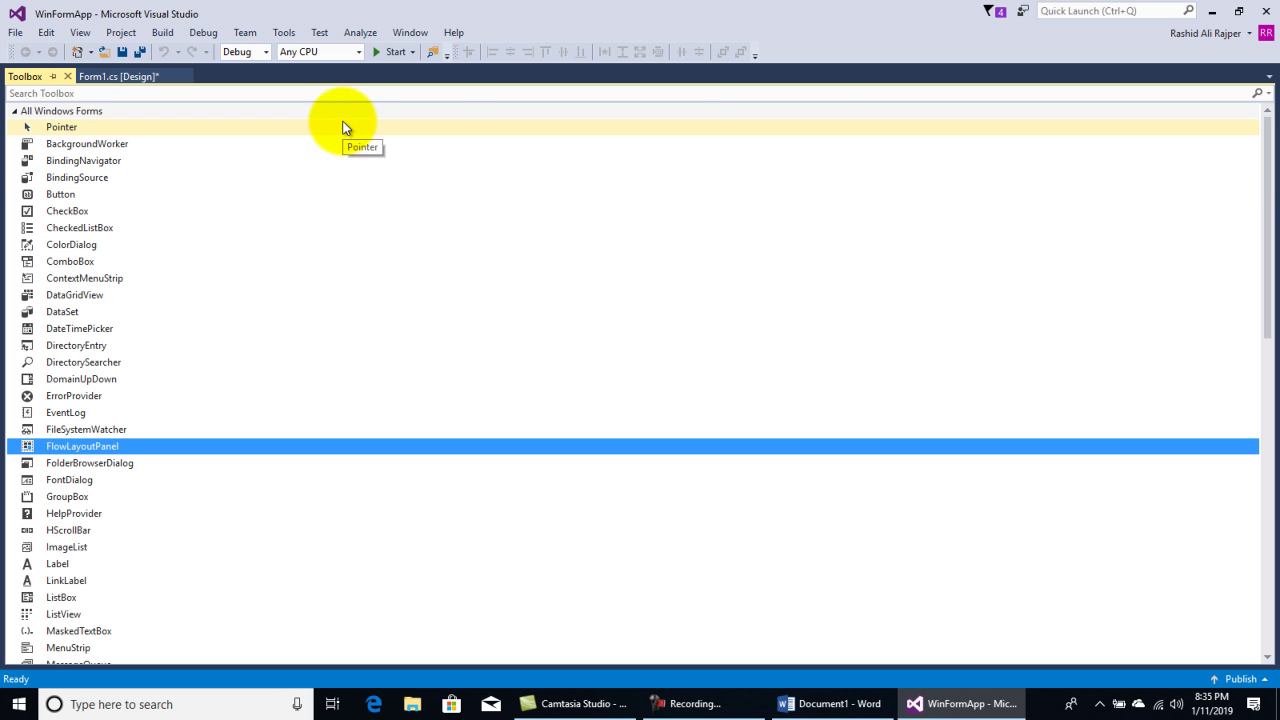
click(54, 77)
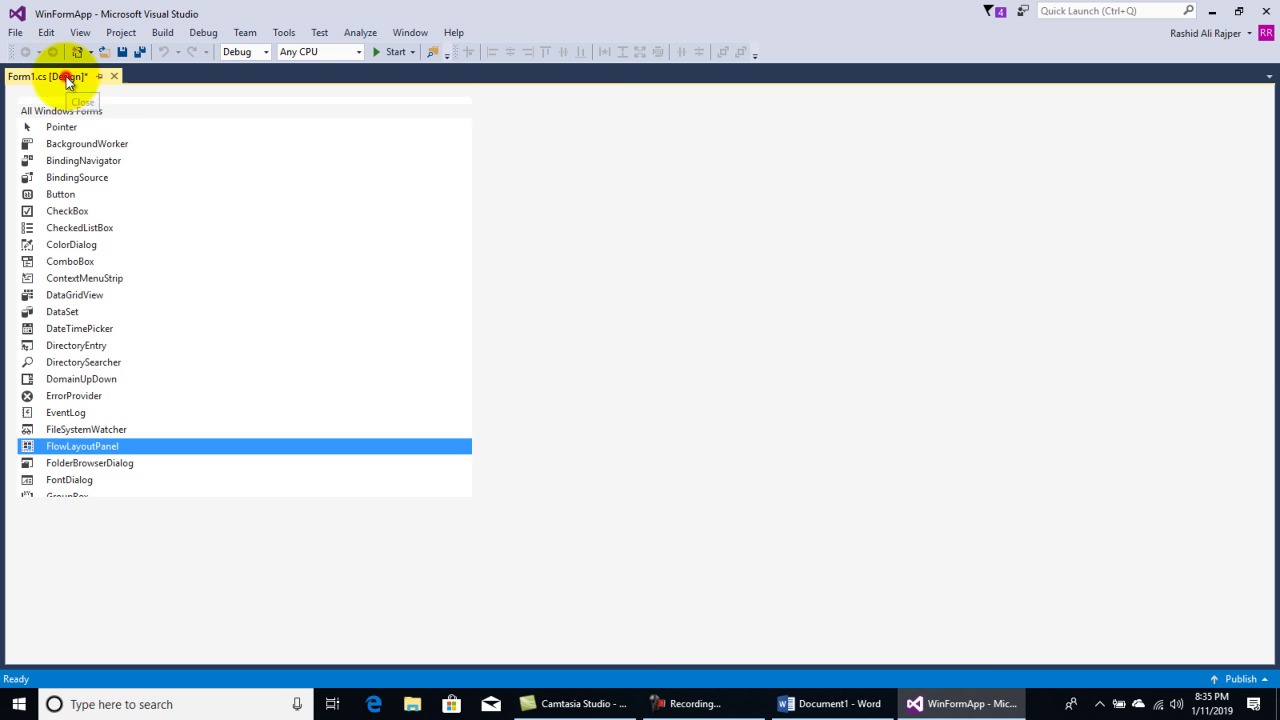
drag(66, 76, 714, 172)
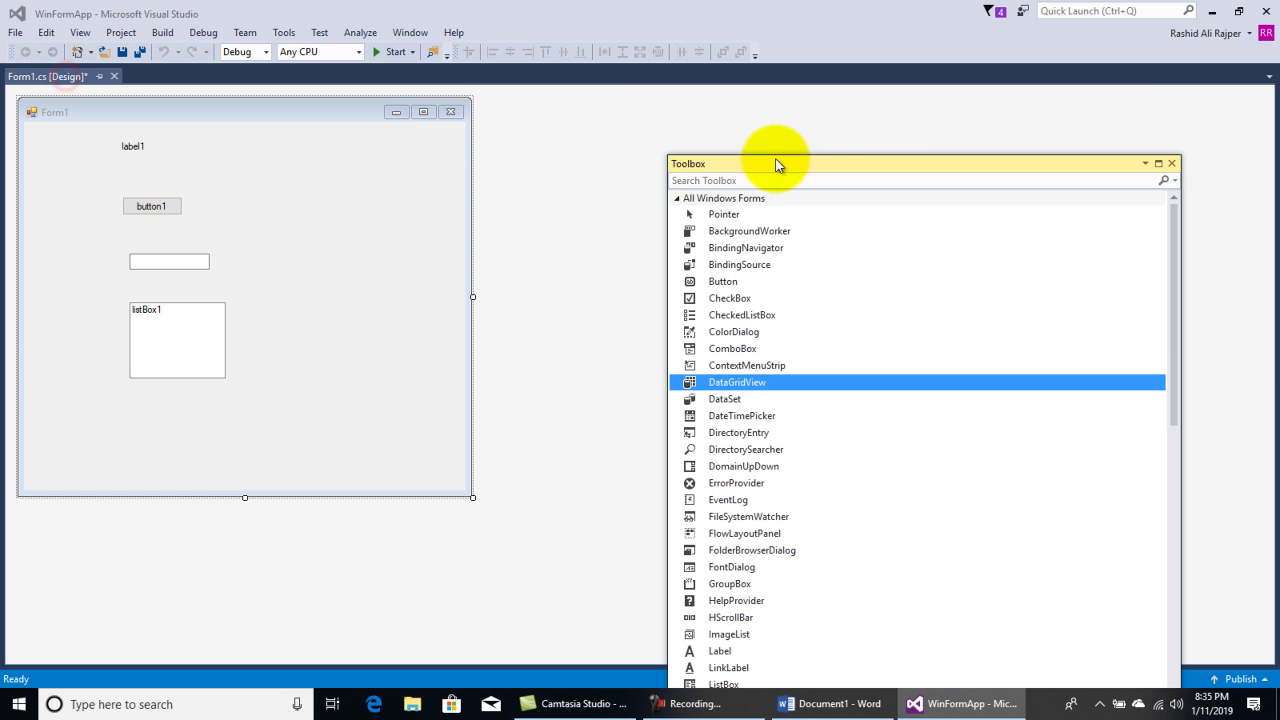
Dock the floating Toolbox below the form and move it up among the document tabs
click(1145, 164)
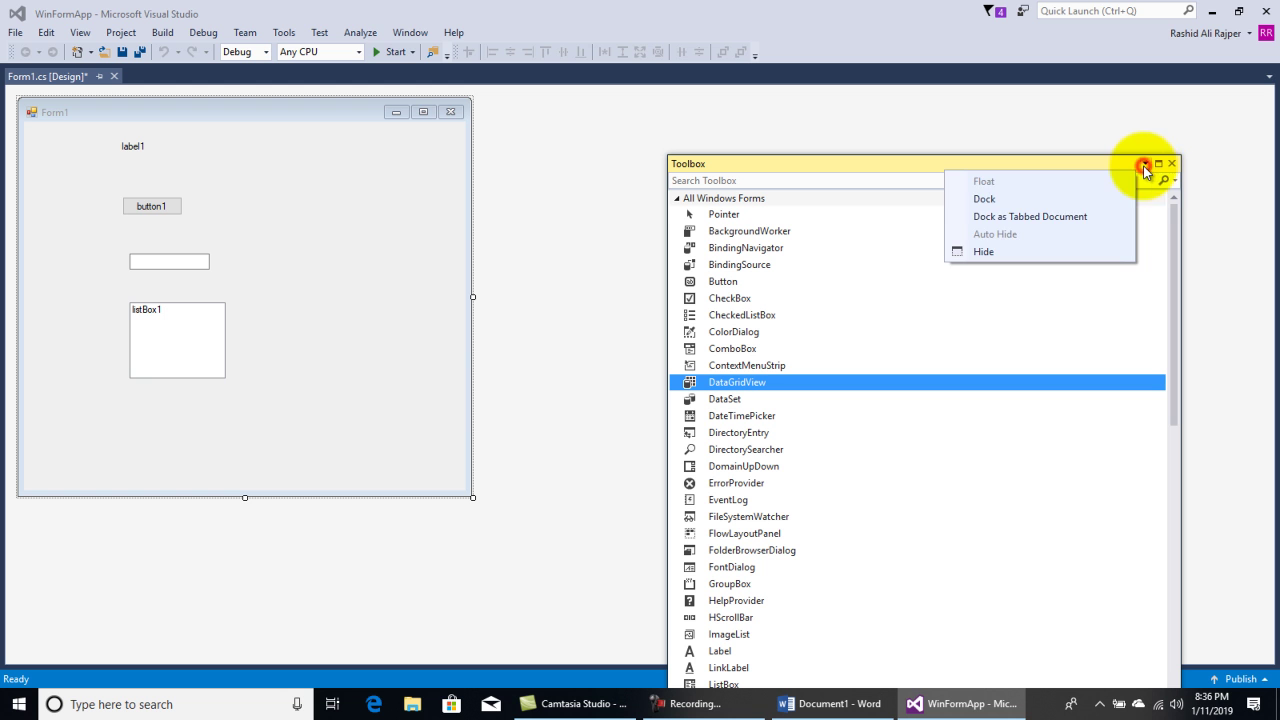
click(1004, 199)
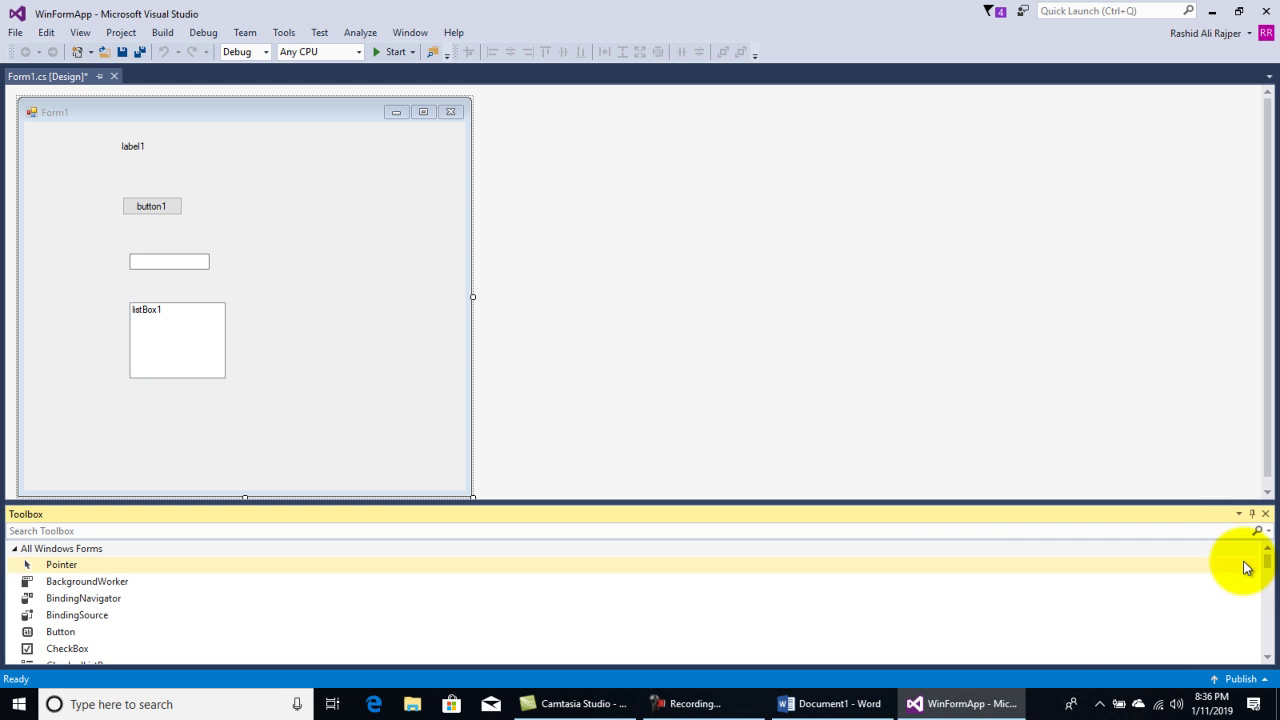
click(1198, 516)
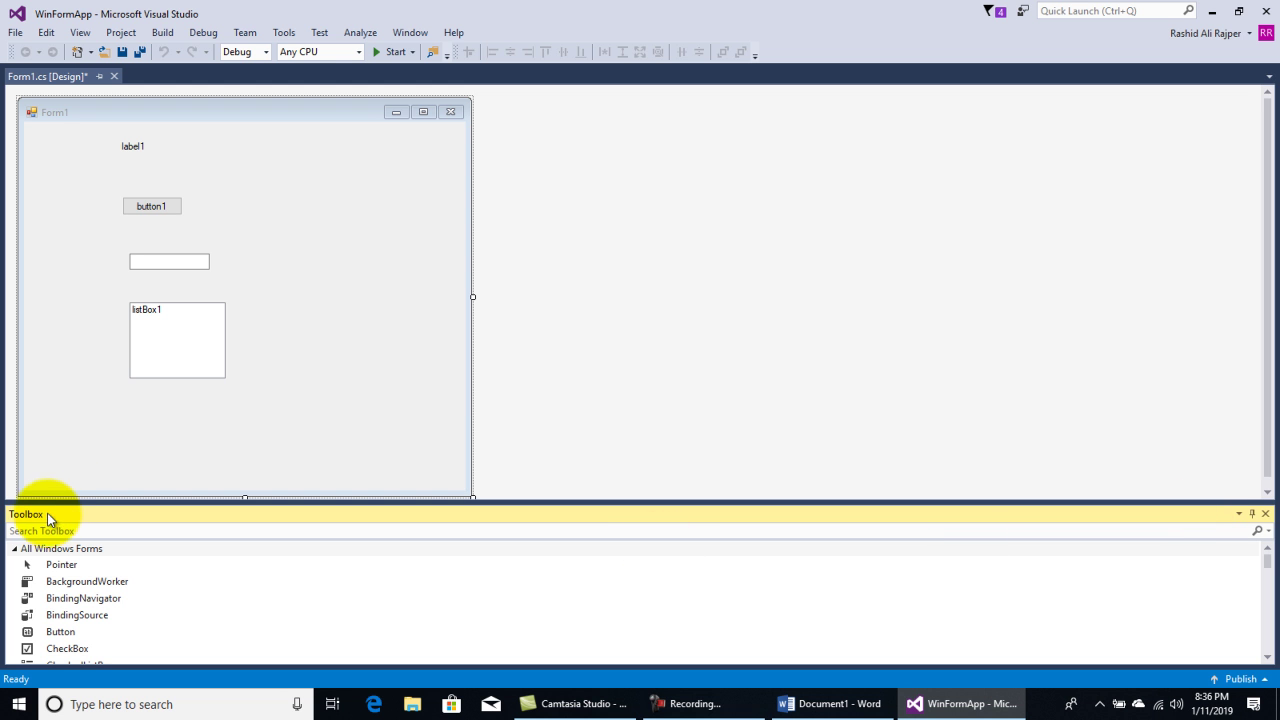
drag(55, 518, 52, 74)
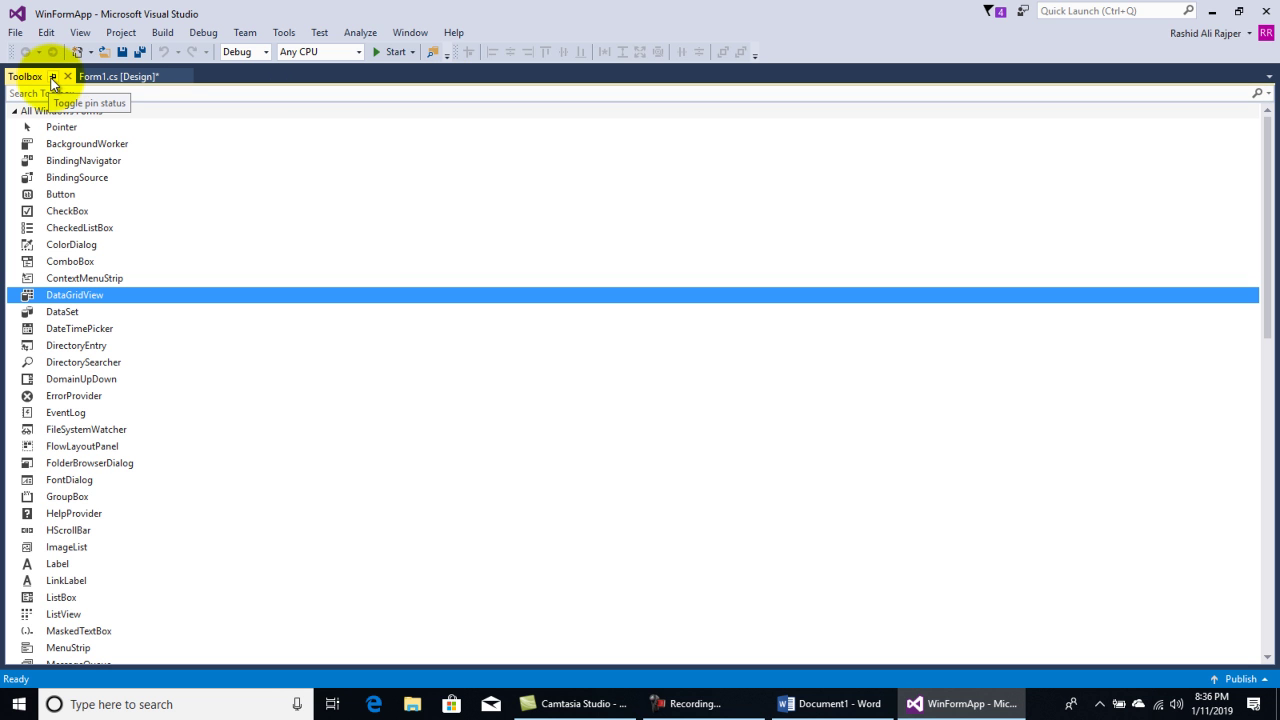
Reset the window layout to the default arrangement for the environment
click(400, 33)
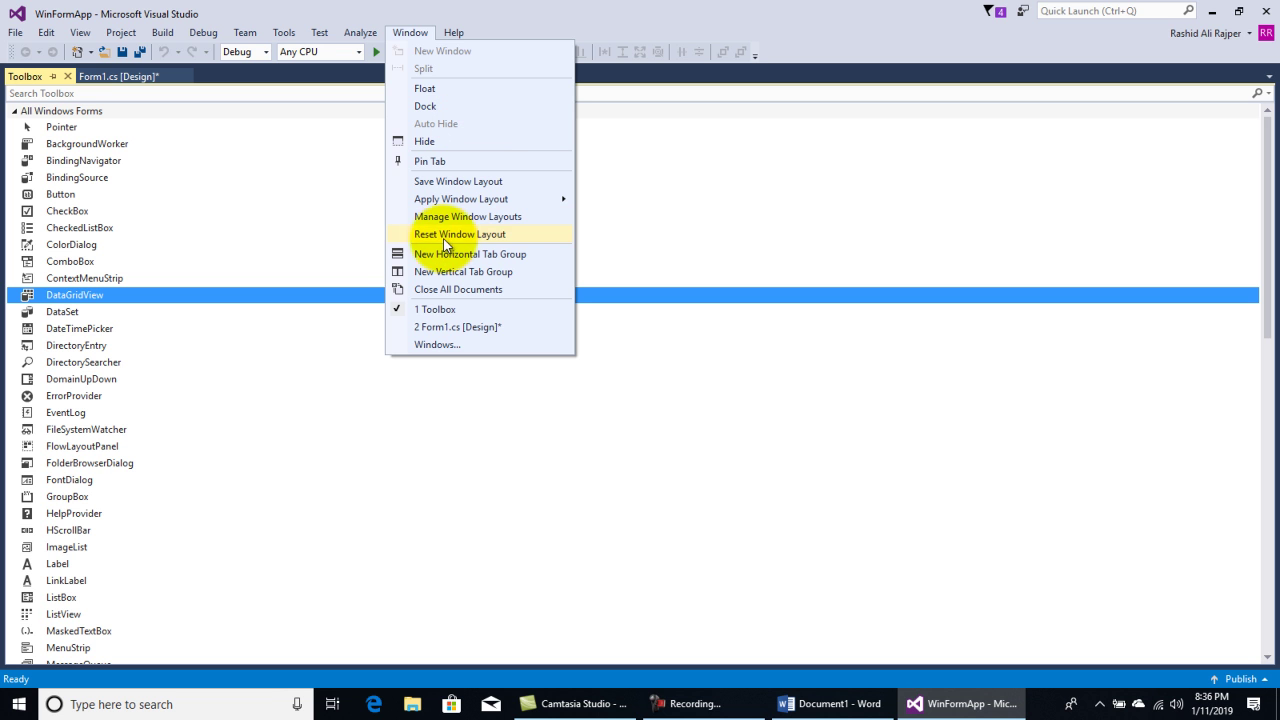
click(491, 234)
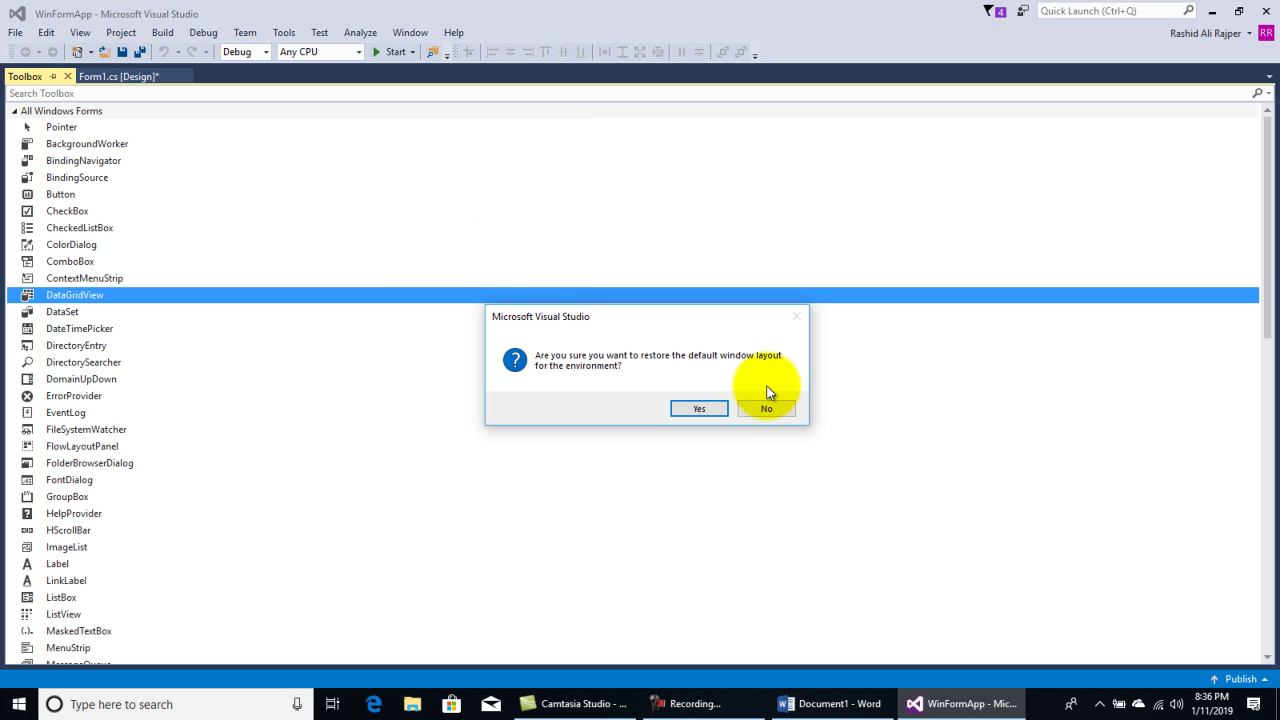
click(697, 410)
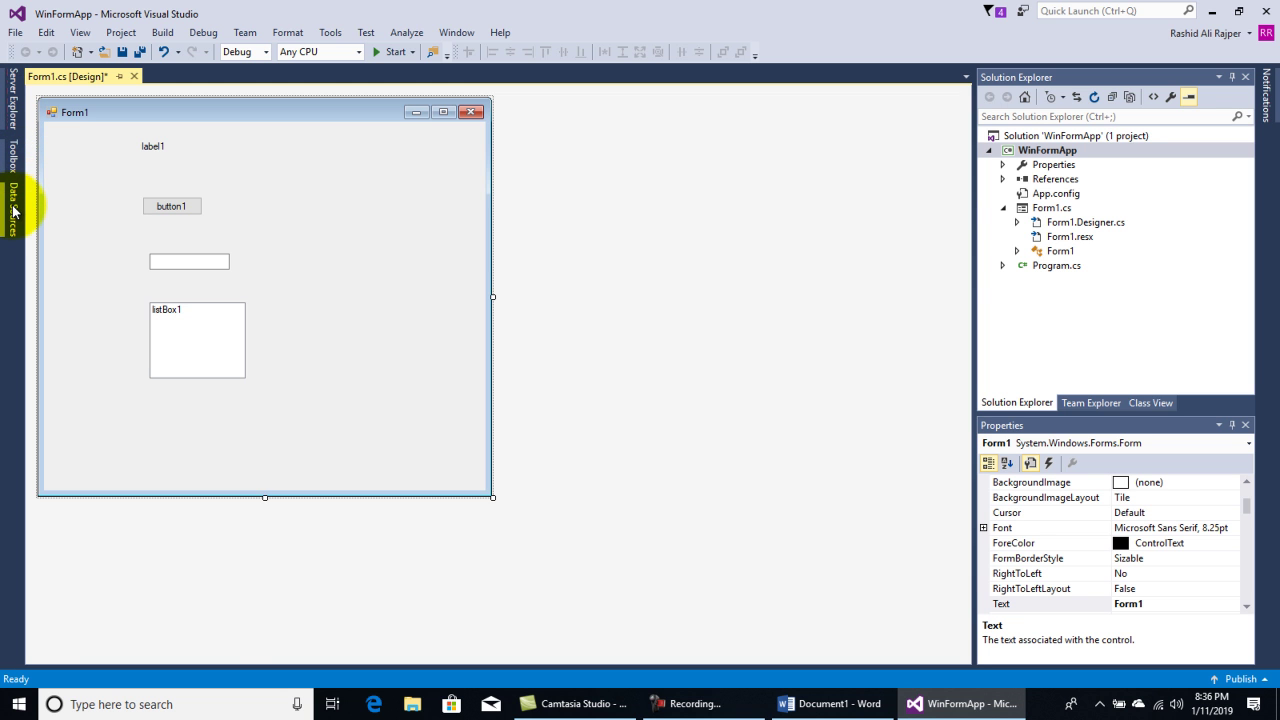
Add a second Button near the form's upper-right corner and a FontDialog component from the Toolbox
click(13, 157)
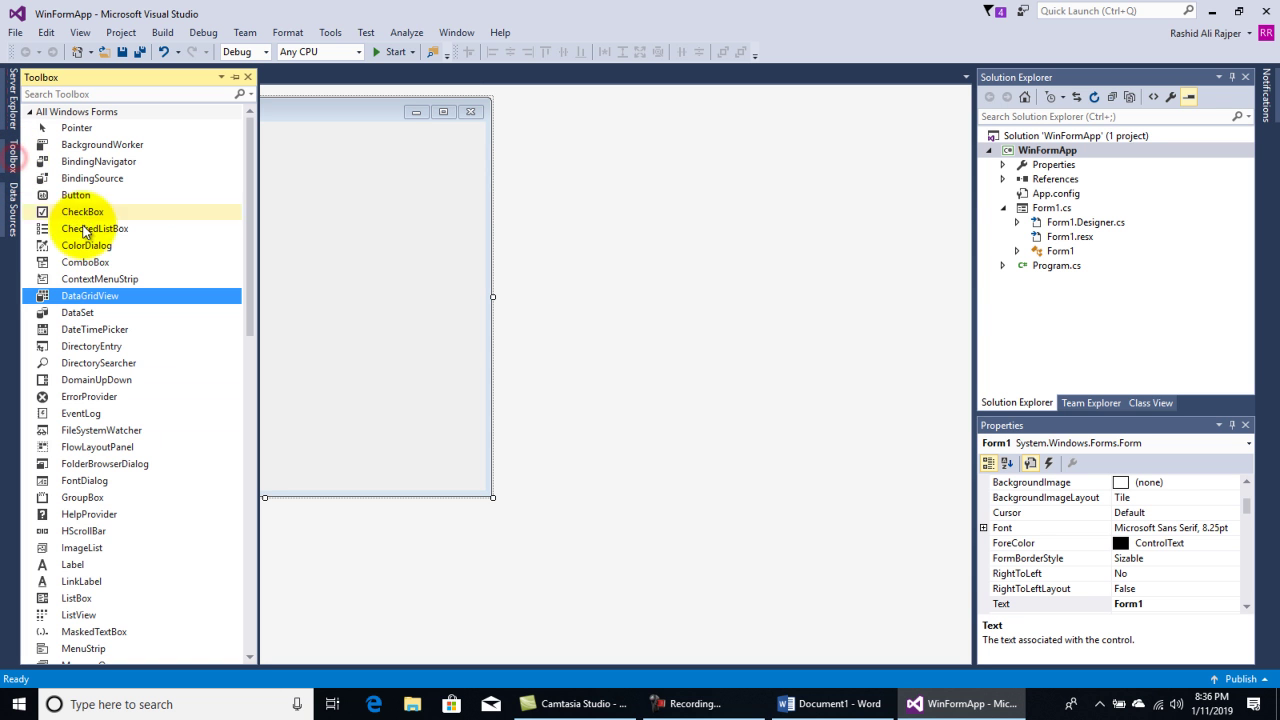
drag(77, 195, 428, 174)
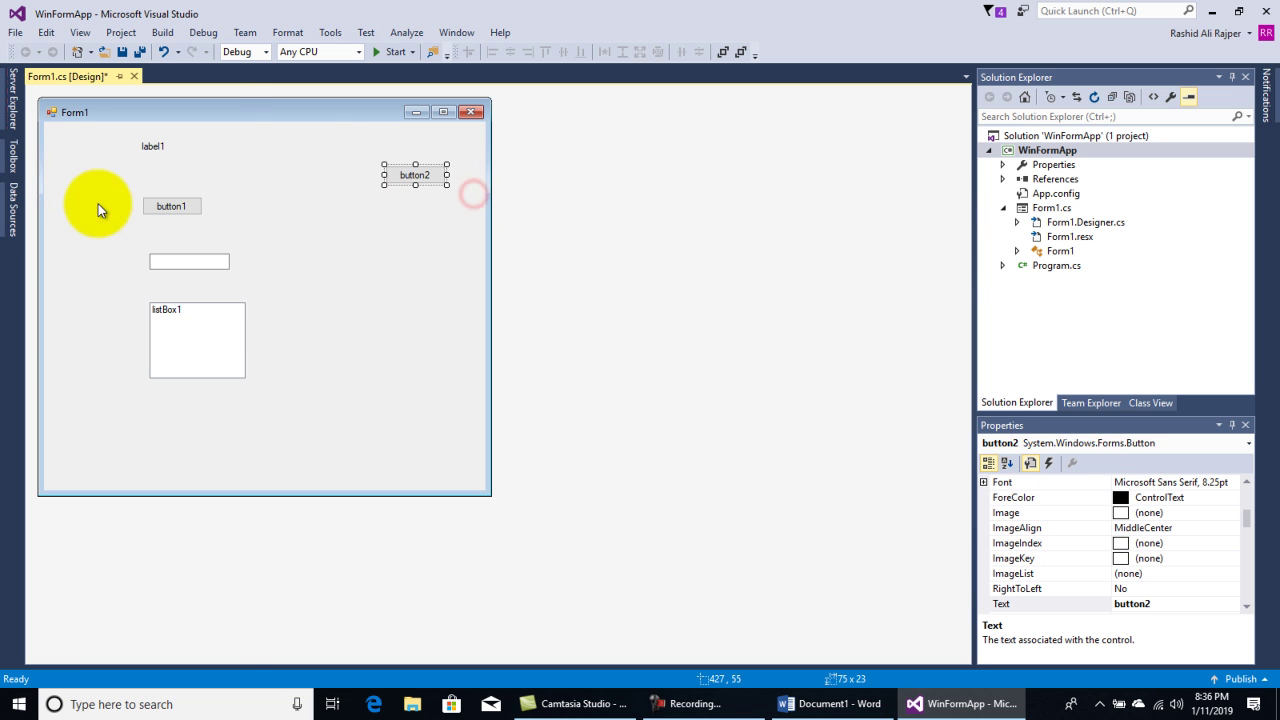
click(13, 157)
click(82, 497)
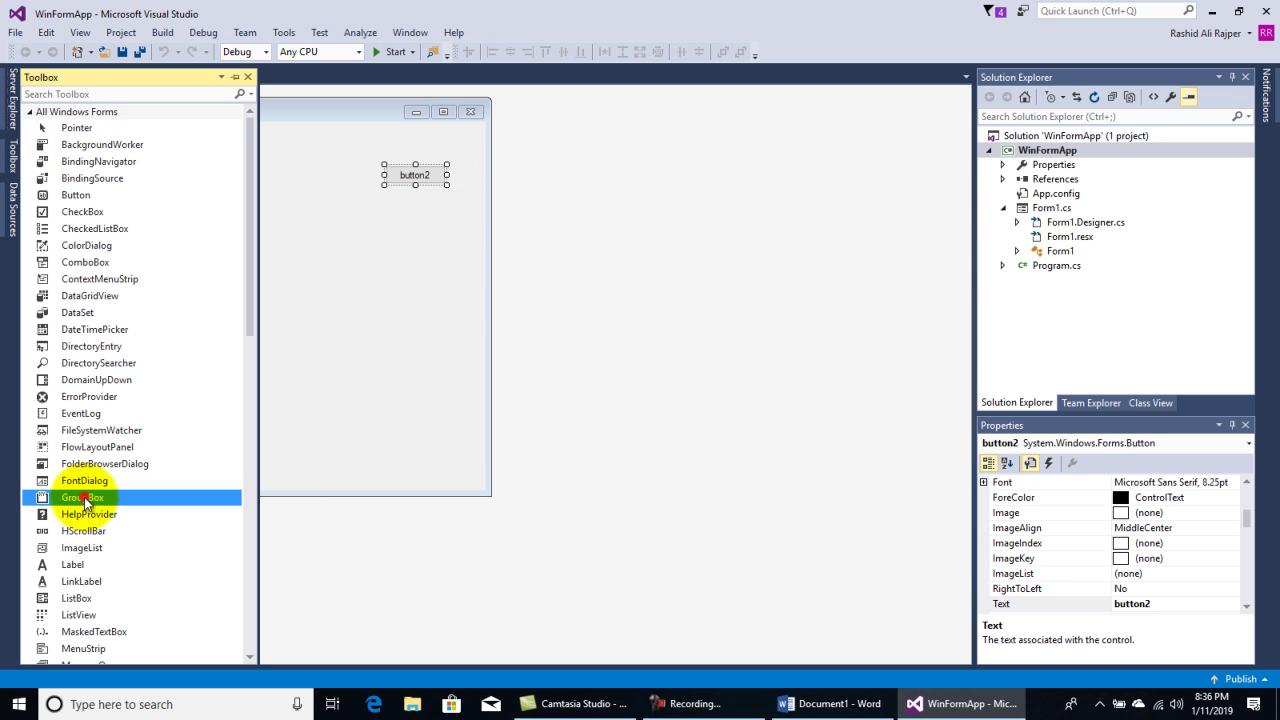
drag(80, 480, 362, 300)
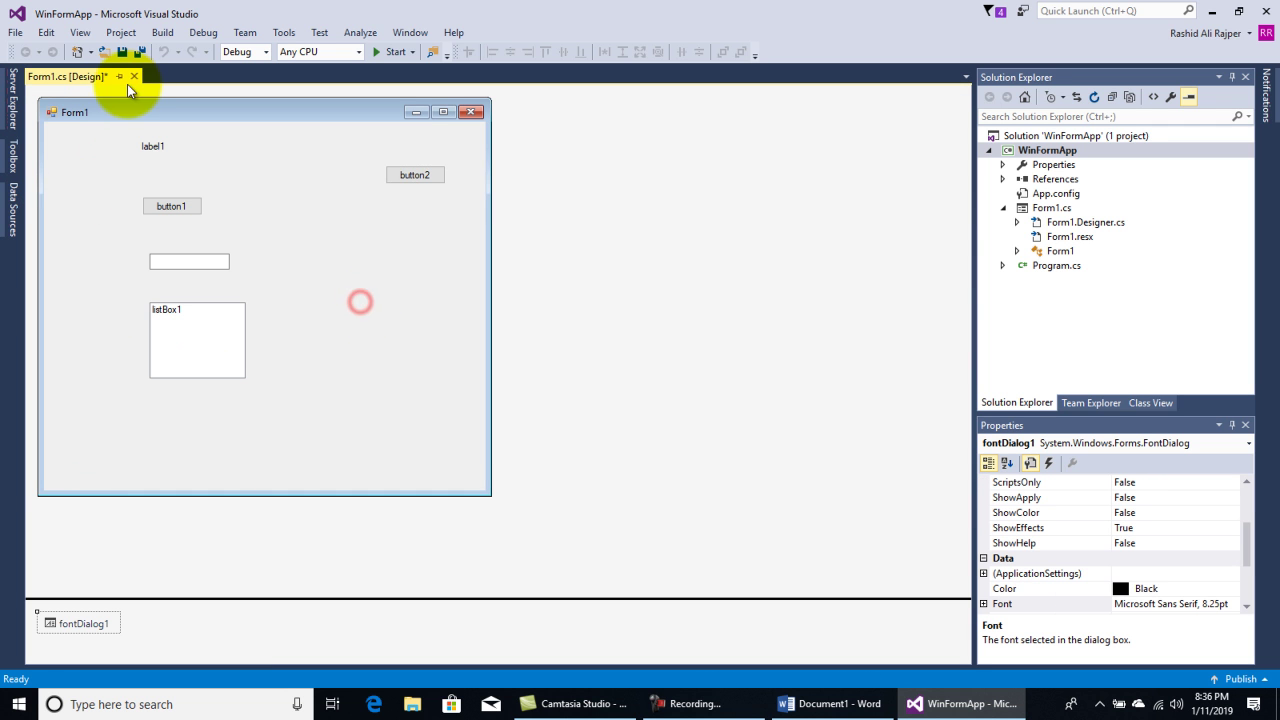
Add a CheckBox to the right of the text box and a third Button to the right of the list box
click(13, 155)
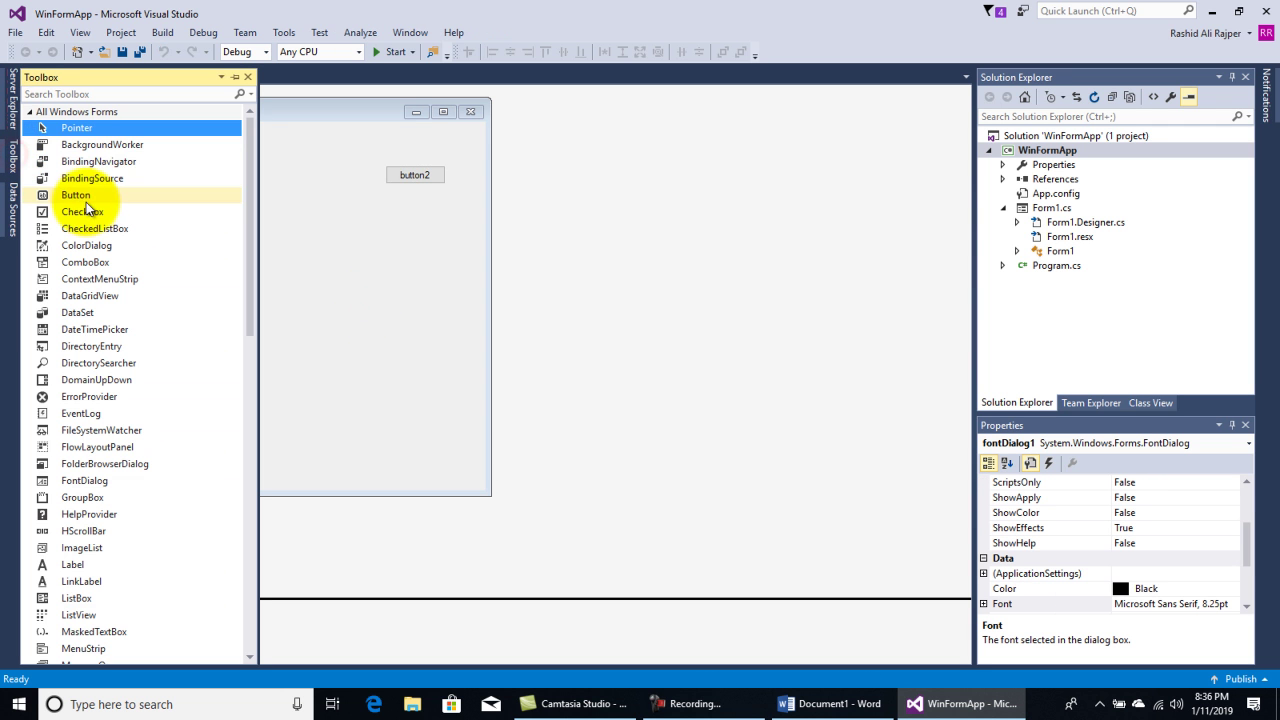
drag(88, 216, 311, 236)
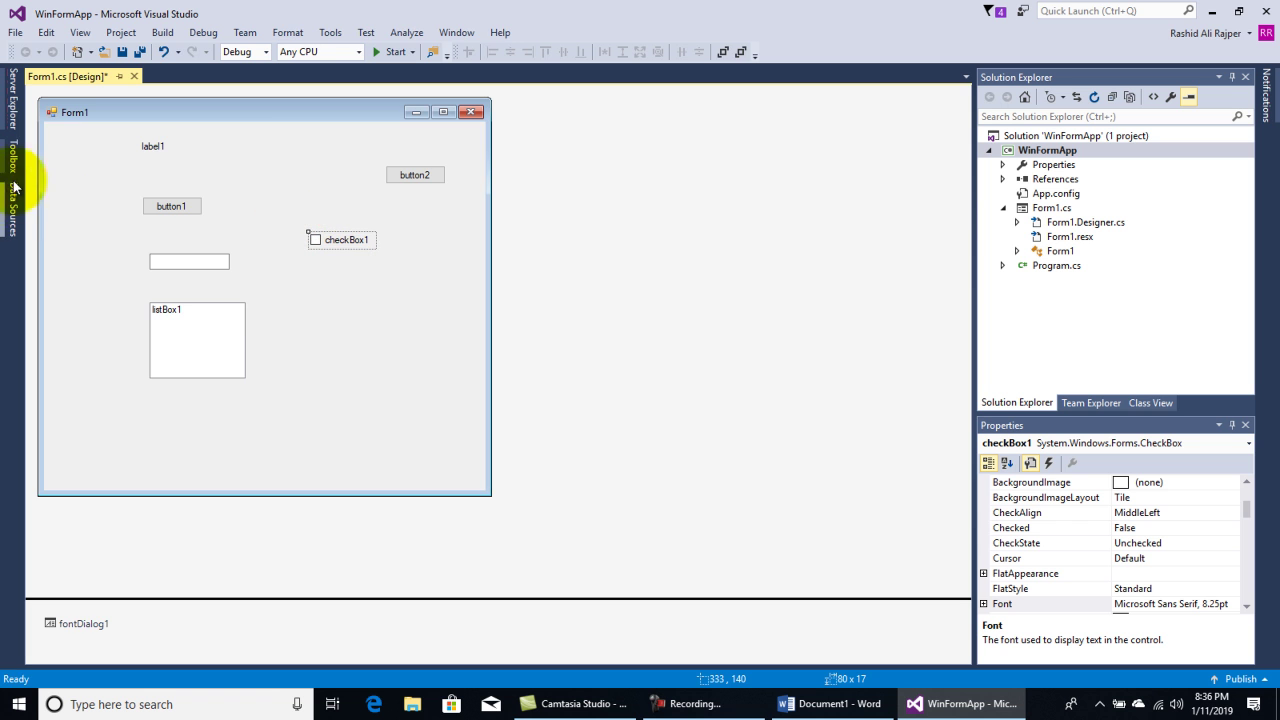
click(14, 166)
drag(72, 195, 343, 355)
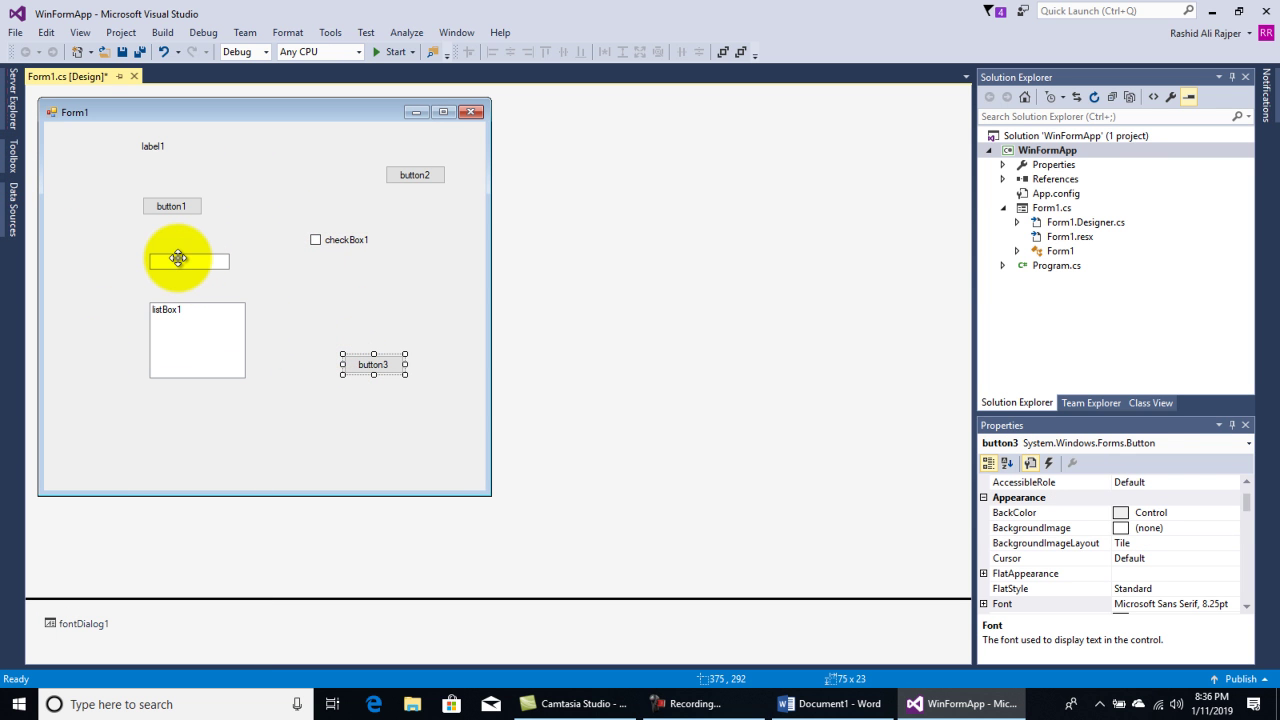
Pin the Toolbox open beside the form and switch to the Document1 notes in Word
click(14, 160)
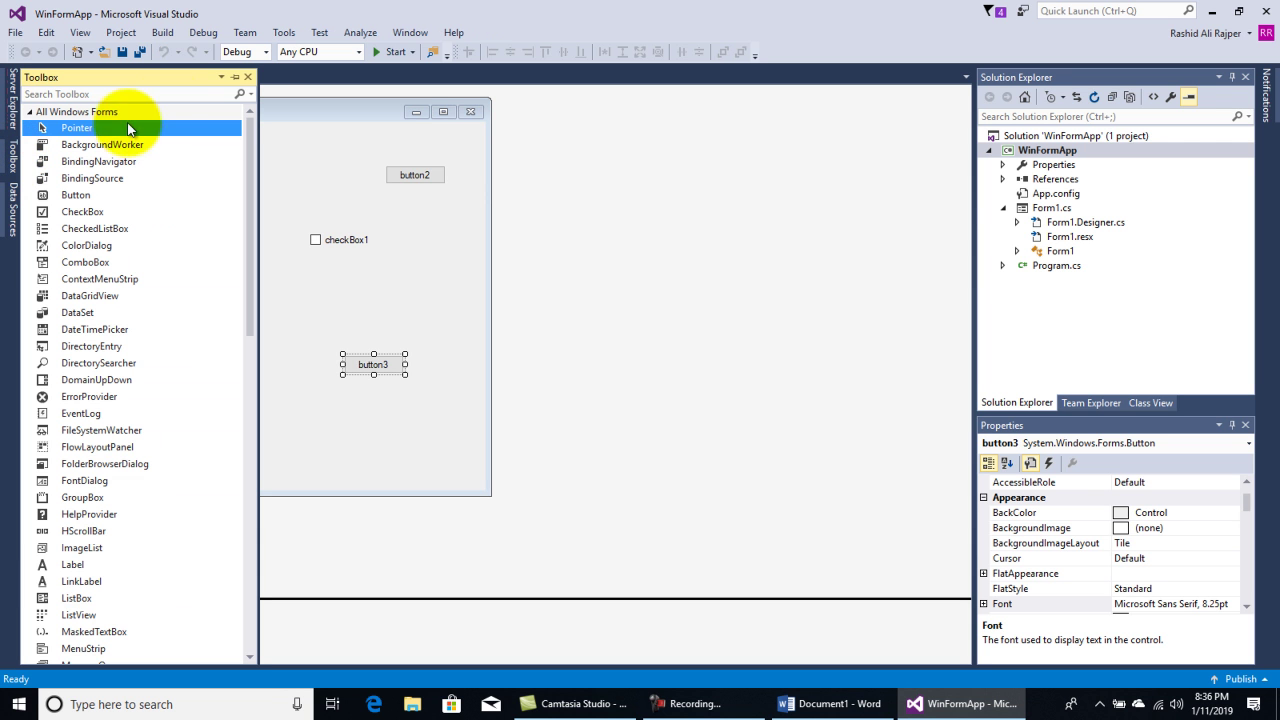
click(236, 78)
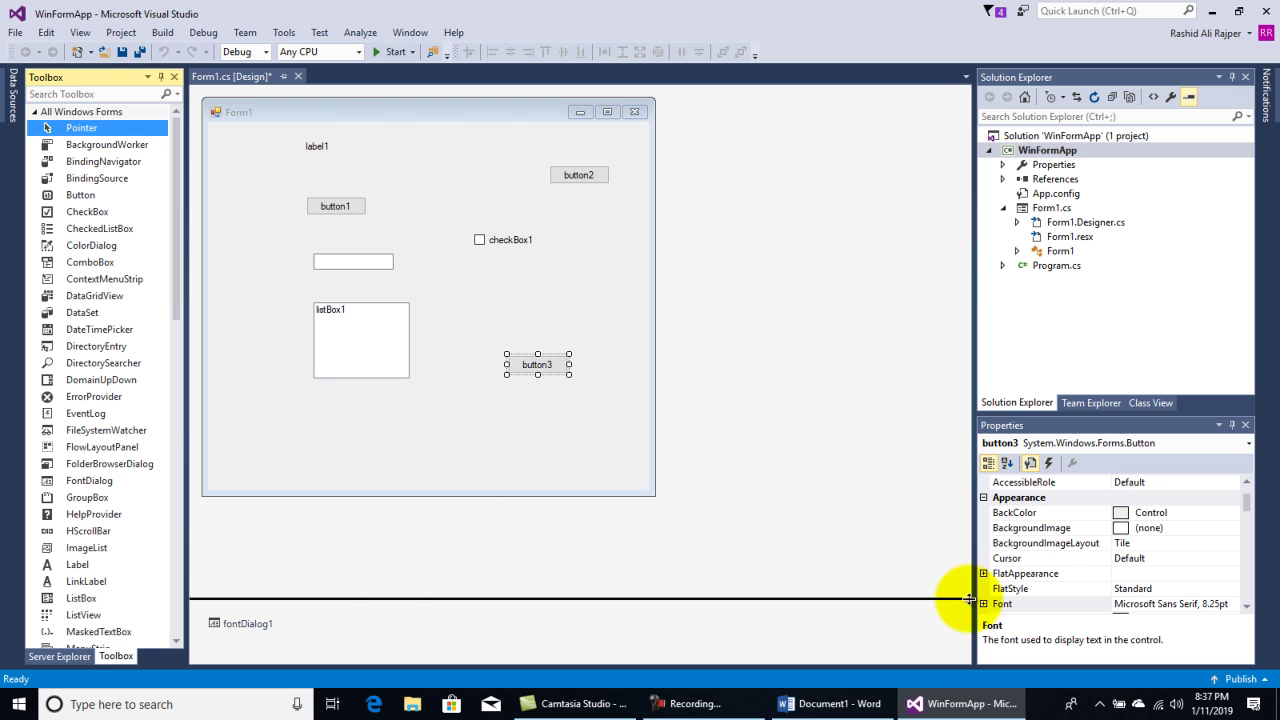
click(838, 706)
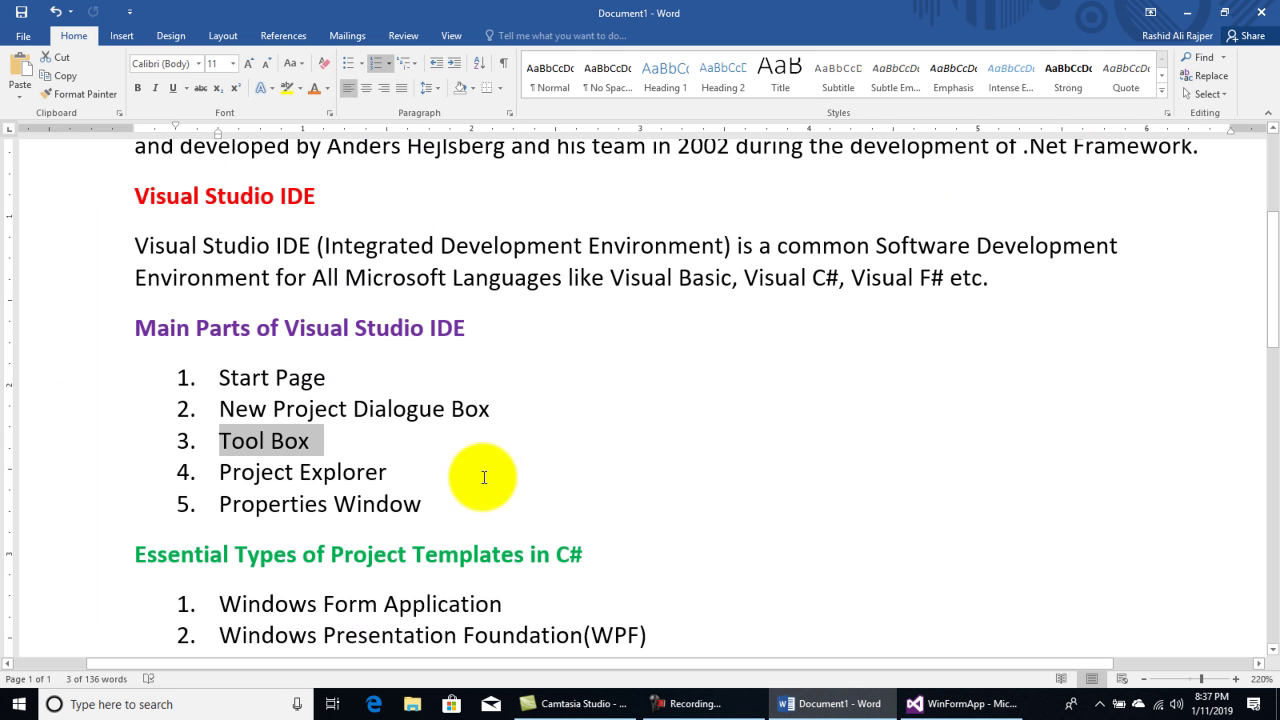